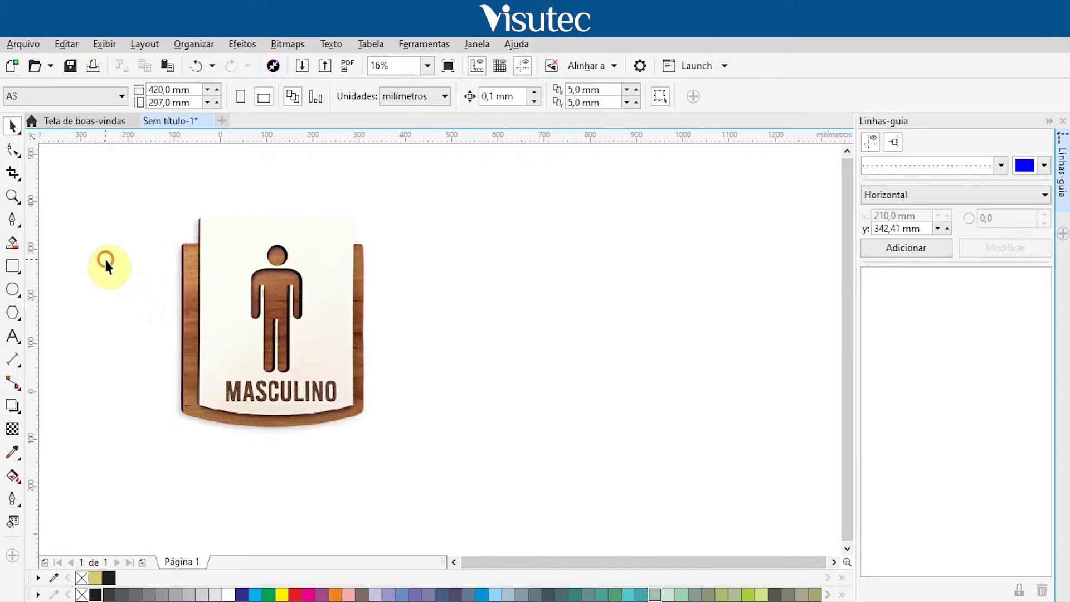
Examine the MASCULINO sign image up close, covering the plate outline, the man pictogram and the lettering
scroll(136, 251, up, 2)
scroll(240, 271, down, 2)
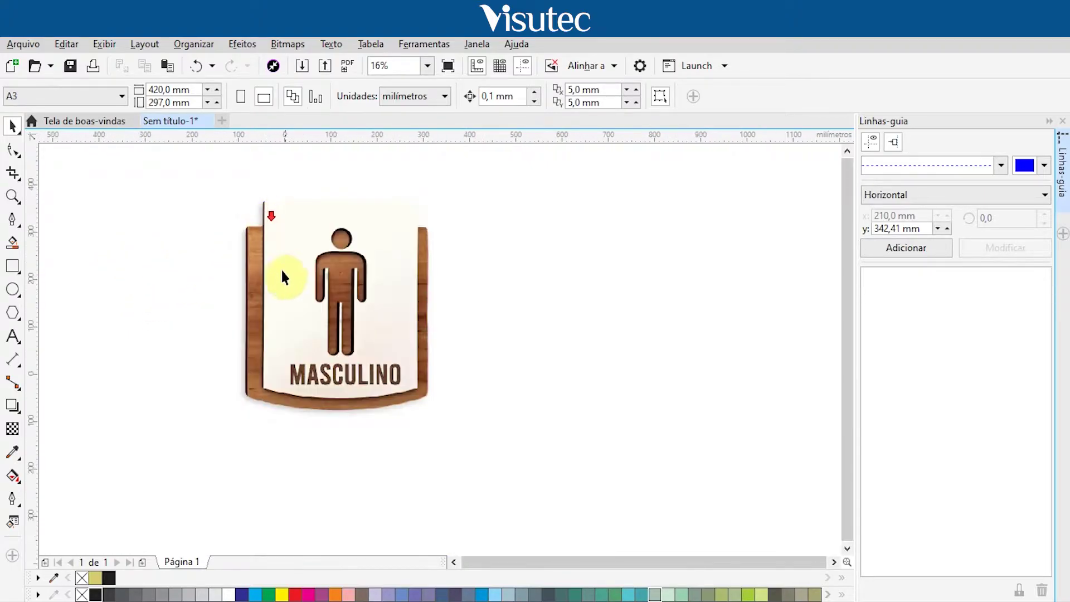
scroll(328, 346, up, 2)
scroll(335, 359, up, 1)
scroll(299, 426, down, 3)
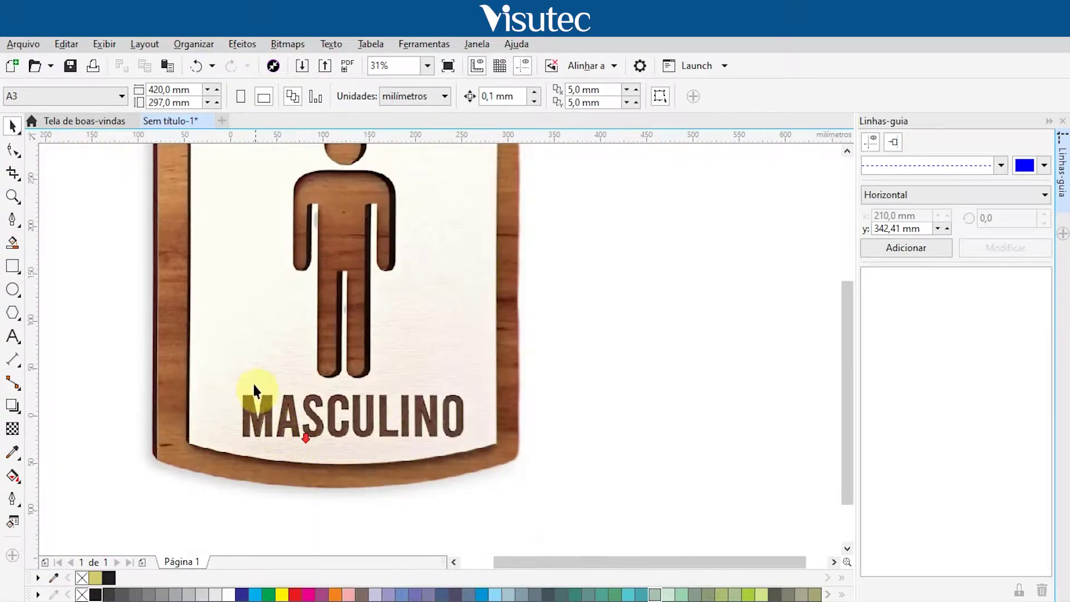
scroll(239, 252, up, 2)
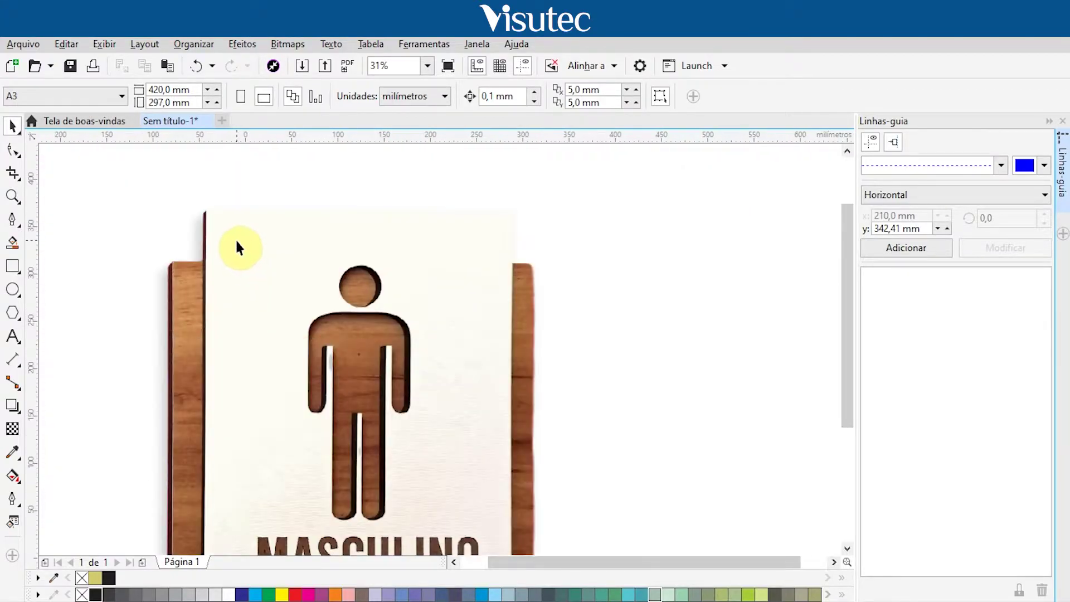
click(143, 221)
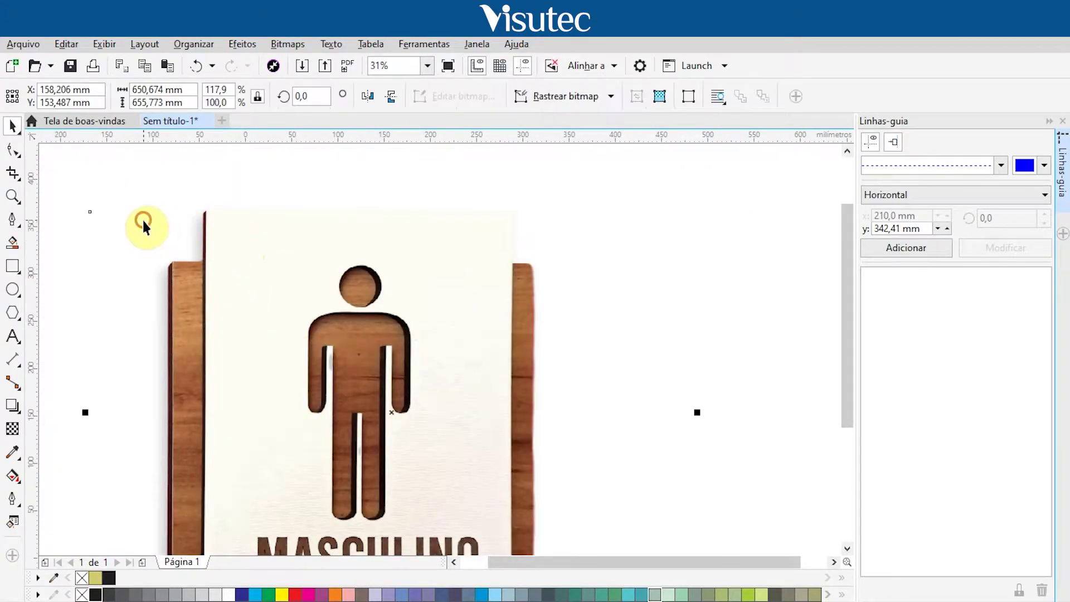
scroll(209, 219, down, 2)
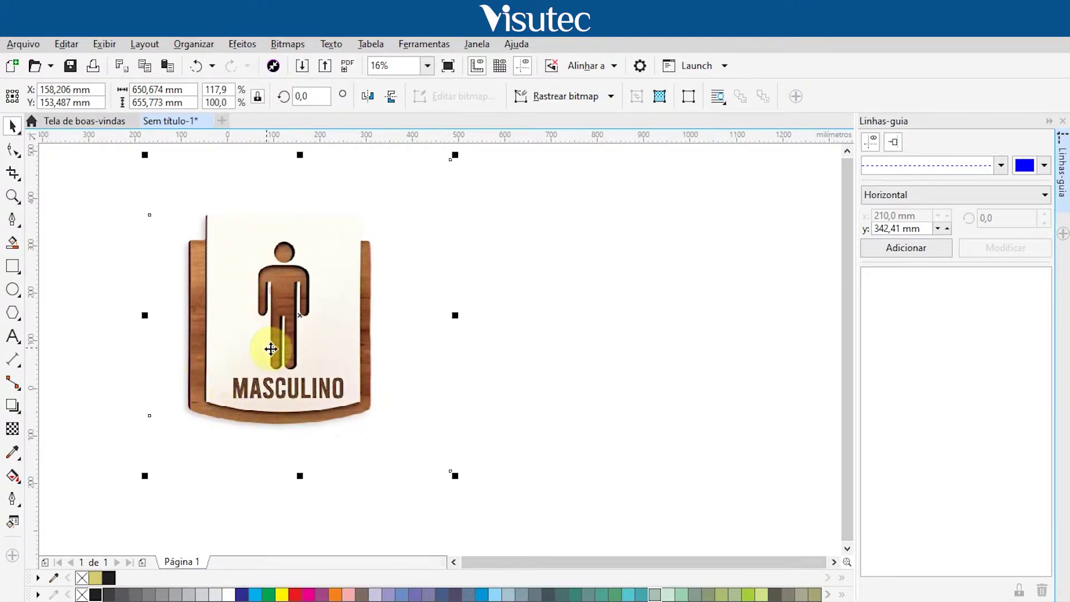
scroll(288, 411, up, 3)
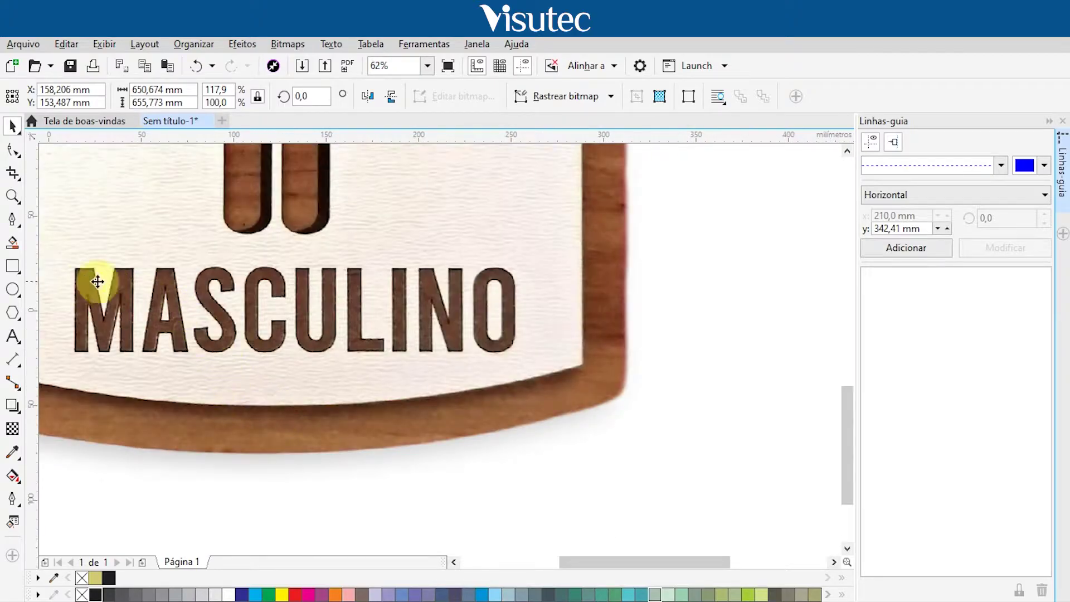
scroll(162, 358, down, 5)
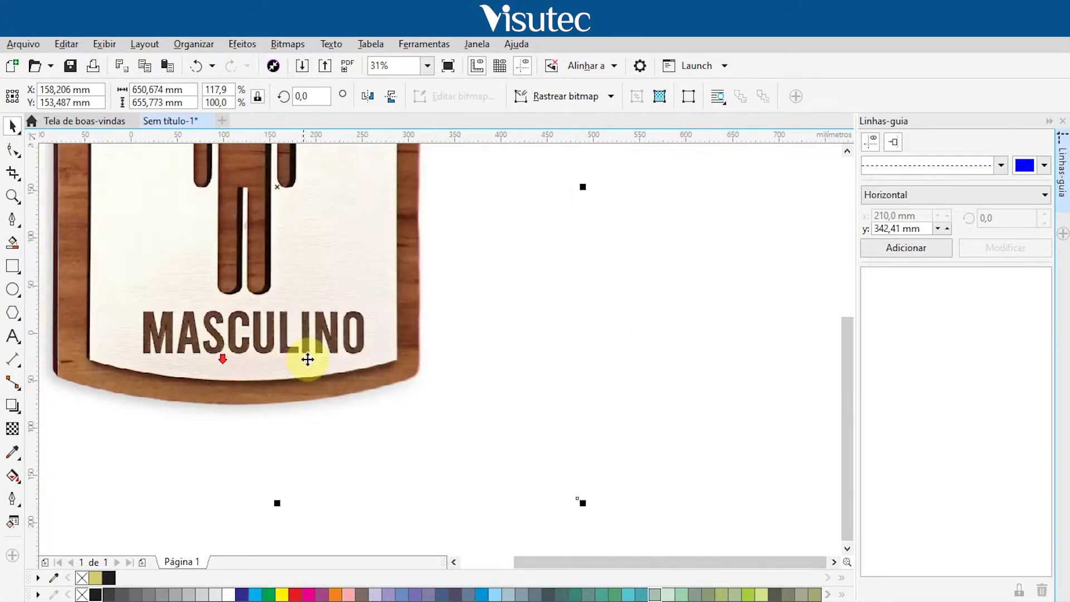
click(122, 257)
scroll(201, 183, up, 2)
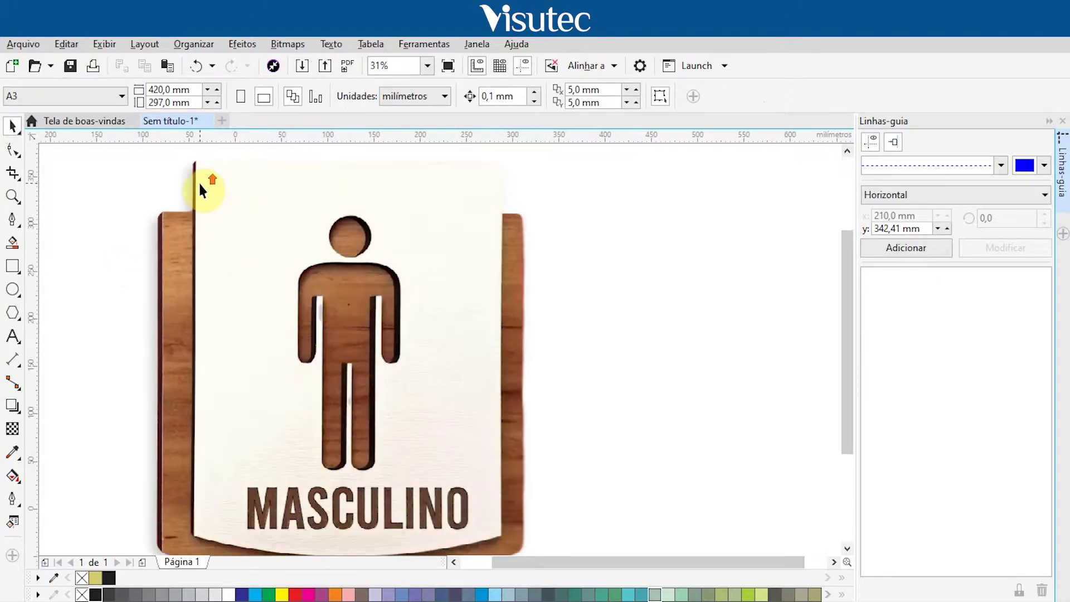
scroll(390, 296, up, 2)
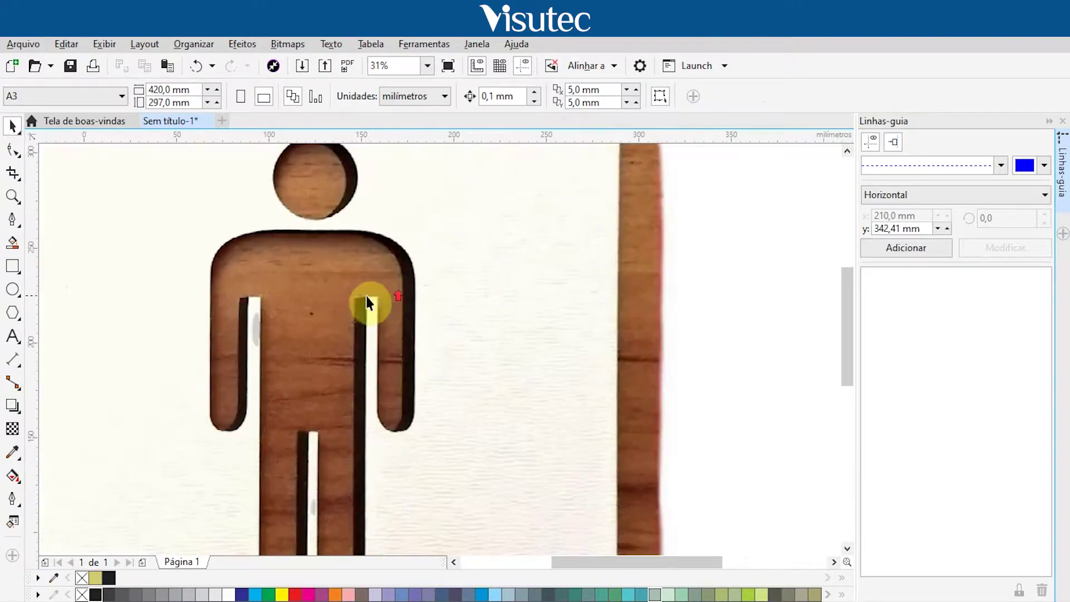
scroll(291, 288, down, 2)
scroll(277, 308, up, 4)
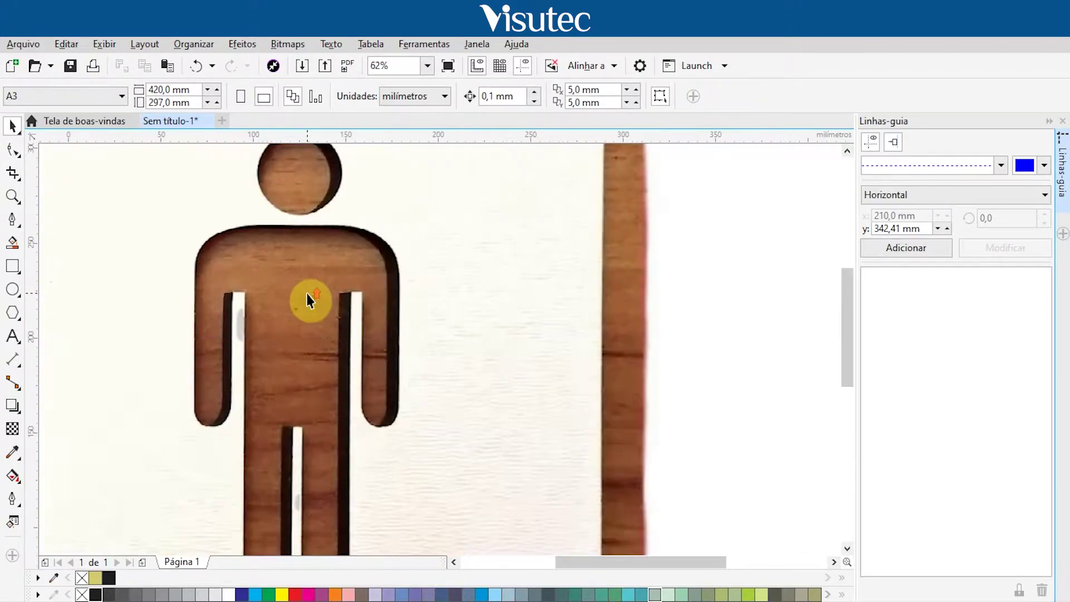
Draw a helper rectangle about 57 × 8 mm between the pictogram's arm gaps and place a vertical guideline through its centre at 124,001 mm
click(11, 266)
drag(190, 286, 402, 318)
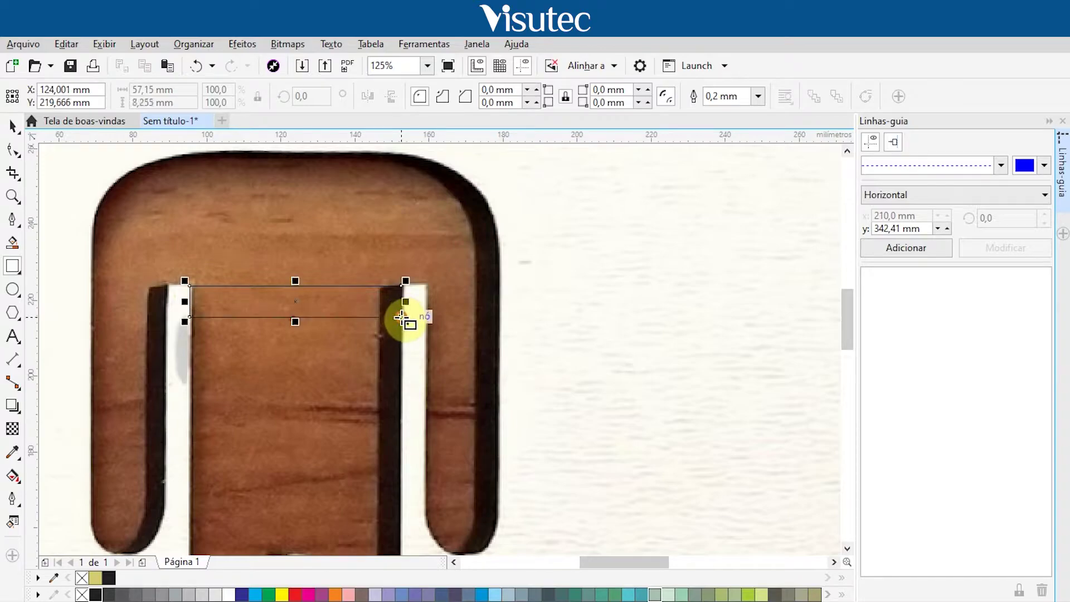
drag(36, 289, 292, 304)
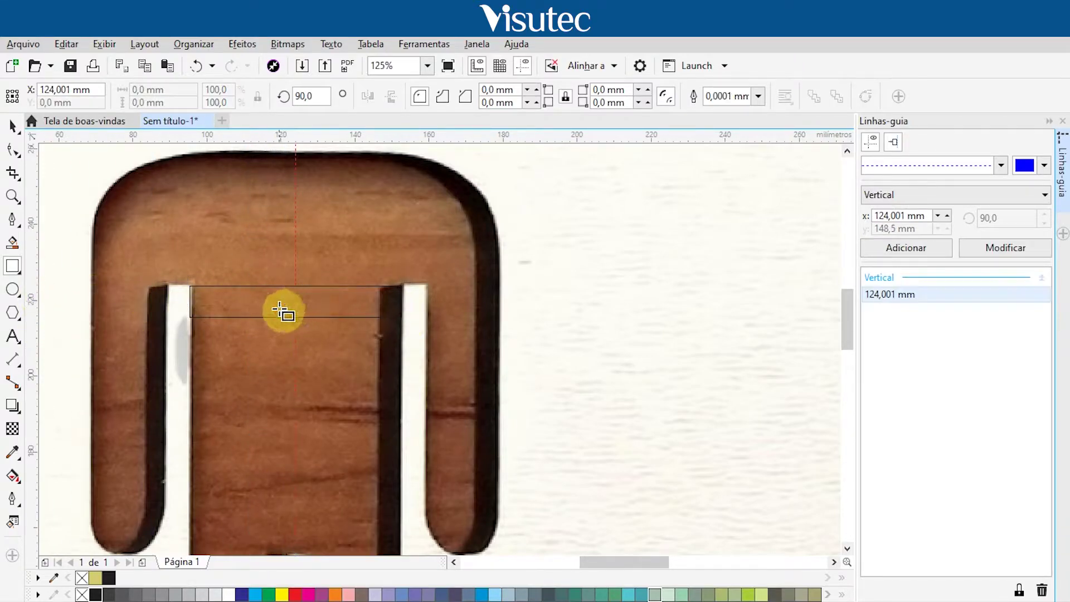
Delete the helper rectangle between the arm gaps, keeping only the vertical guideline
click(251, 326)
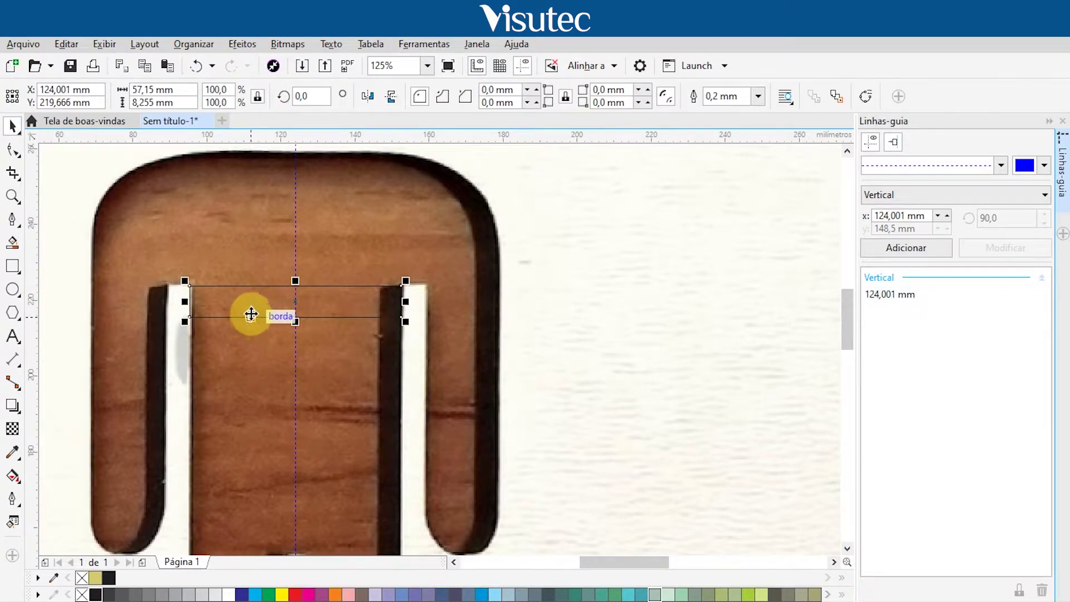
key(Delete)
scroll(243, 306, down, 2)
scroll(243, 306, down, 2)
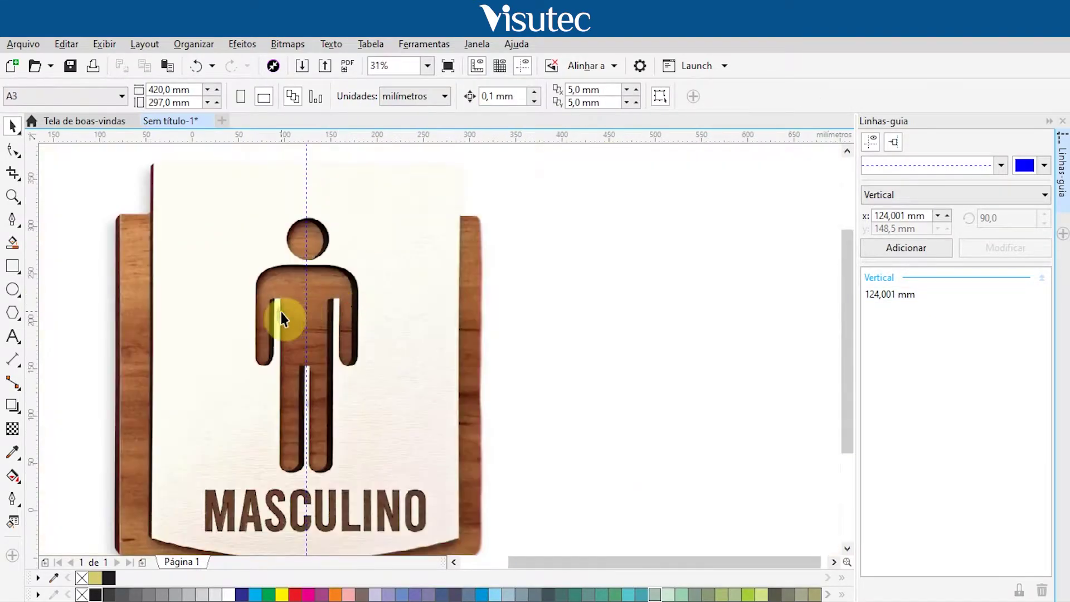
scroll(284, 310, up, 2)
right_click(777, 298)
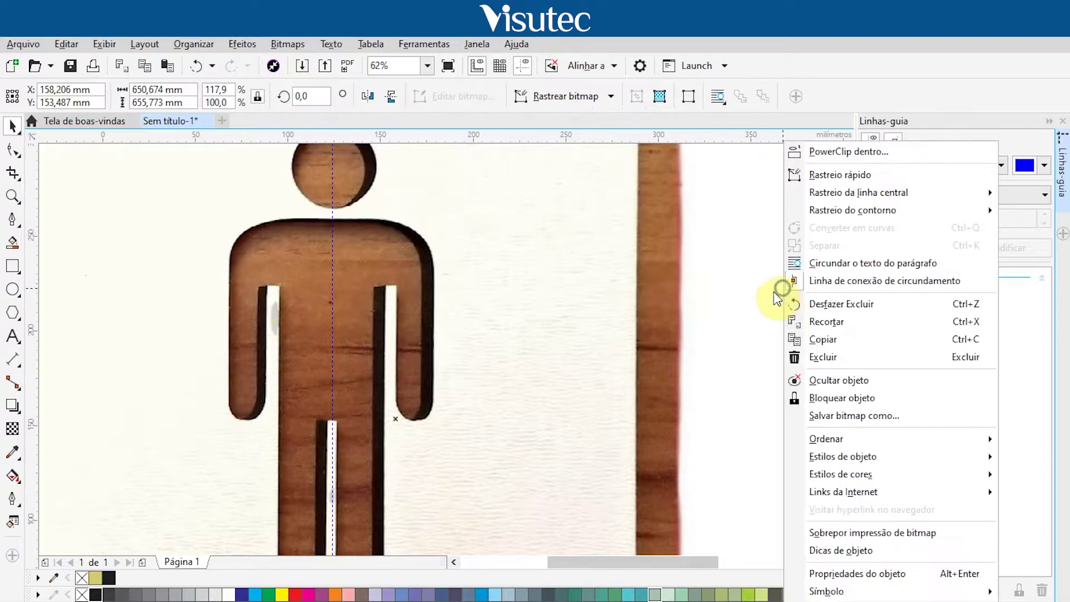
scroll(525, 257, down, 2)
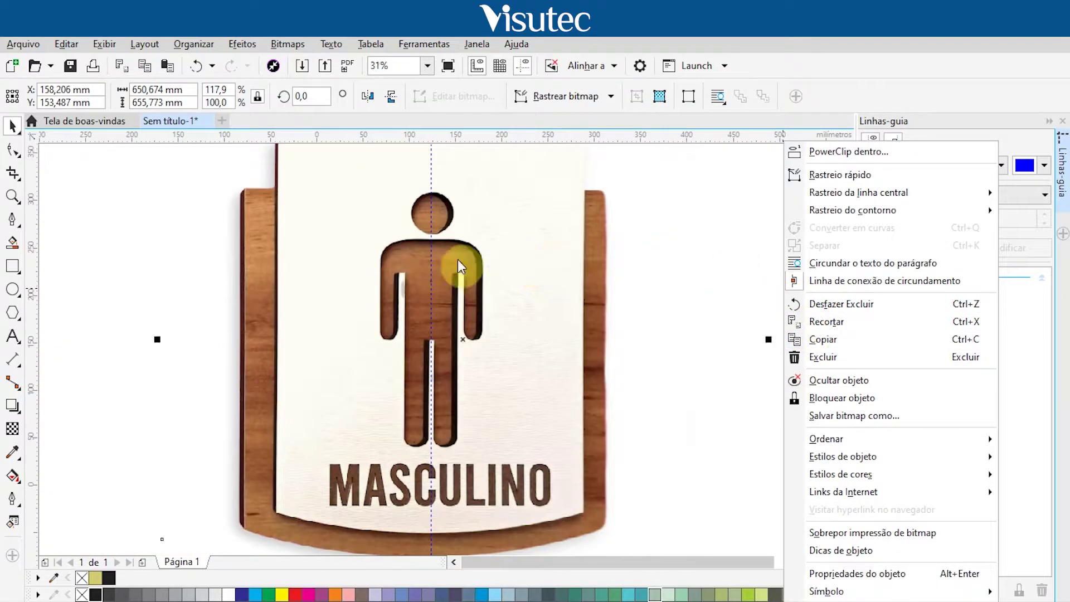
click(34, 285)
click(62, 279)
Create a new symmetry and move its vertical mirror line onto the pictogram's centre guideline at X 124,001 mm
right_click(61, 279)
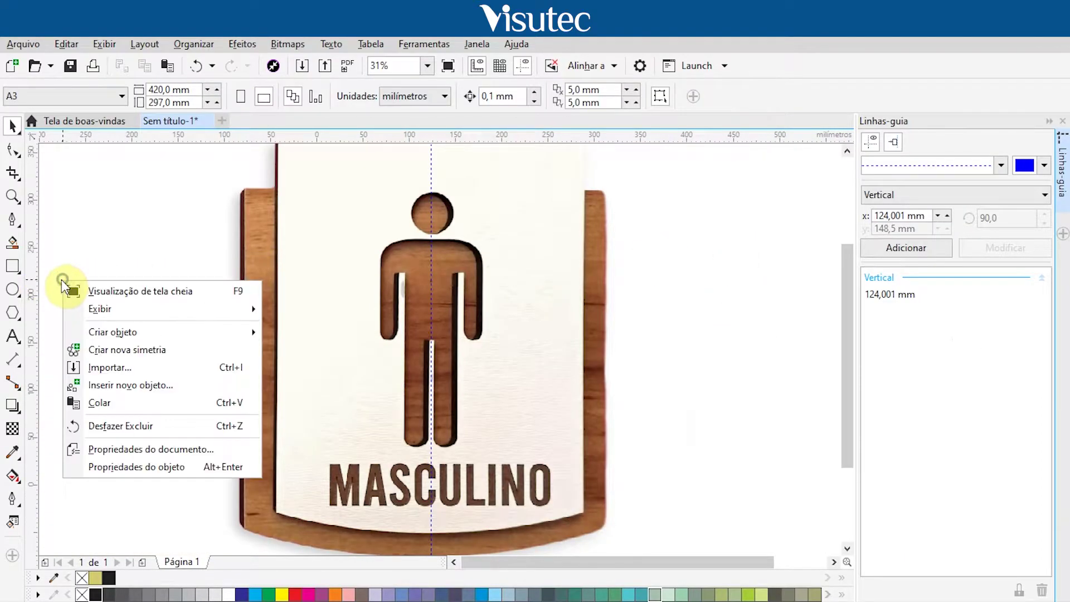
click(122, 349)
scroll(413, 254, up, 2)
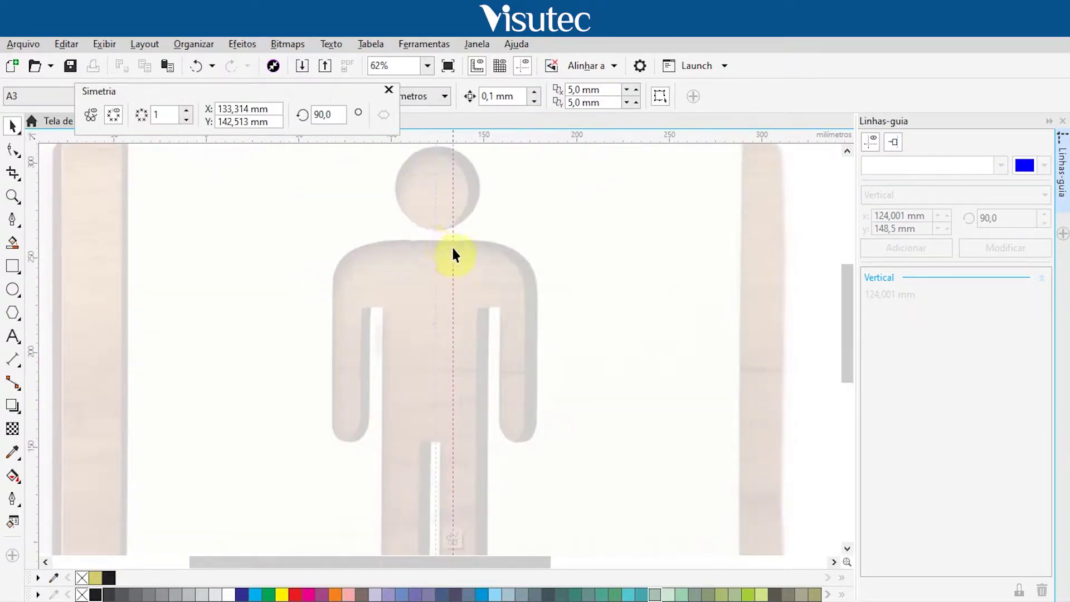
scroll(453, 254, up, 2)
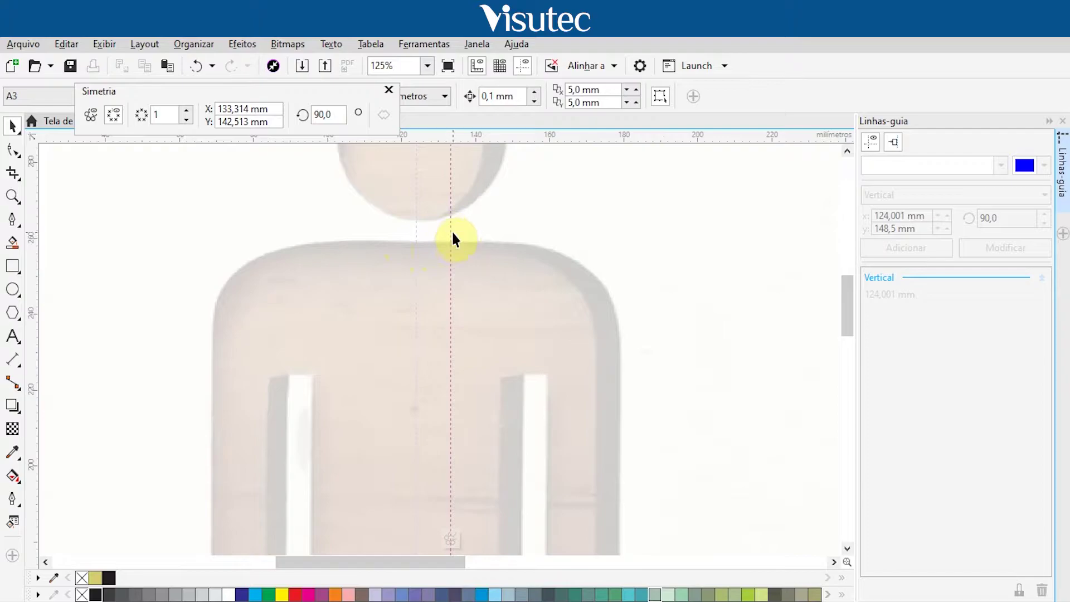
drag(452, 239, 414, 246)
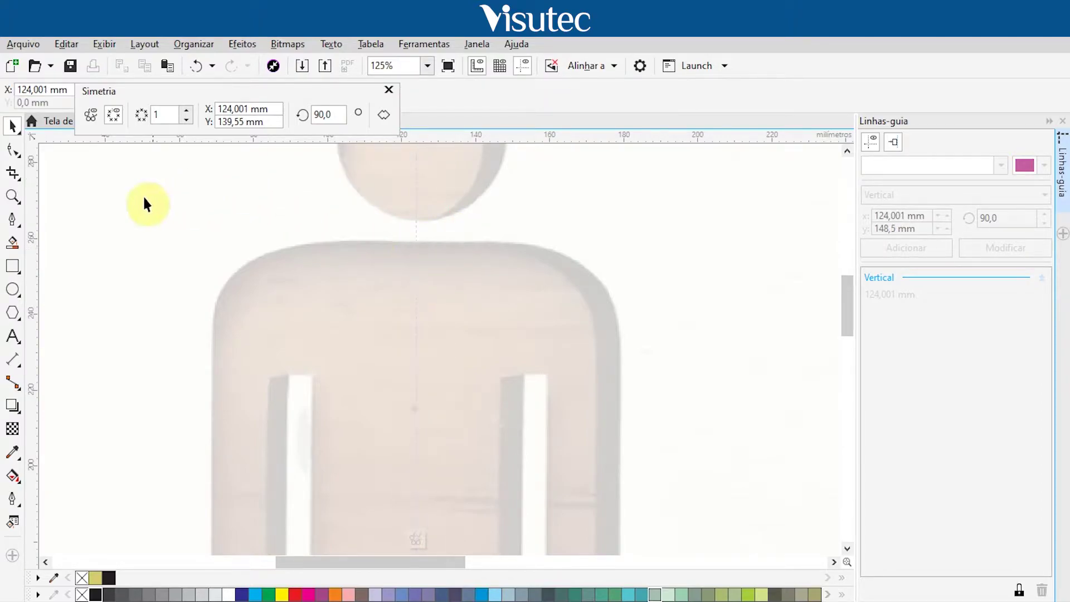
With the Pen tool, trace the body's top edge outward from the mirror line and curve the path around the shoulder
click(12, 220)
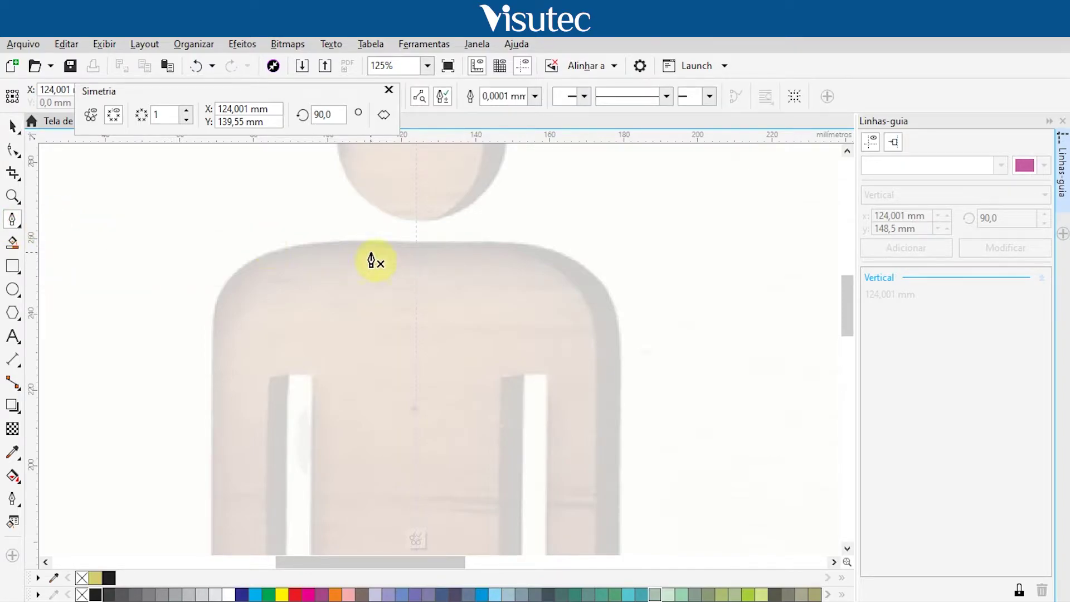
scroll(374, 261, down, 2)
scroll(366, 354, down, 2)
scroll(361, 442, up, 2)
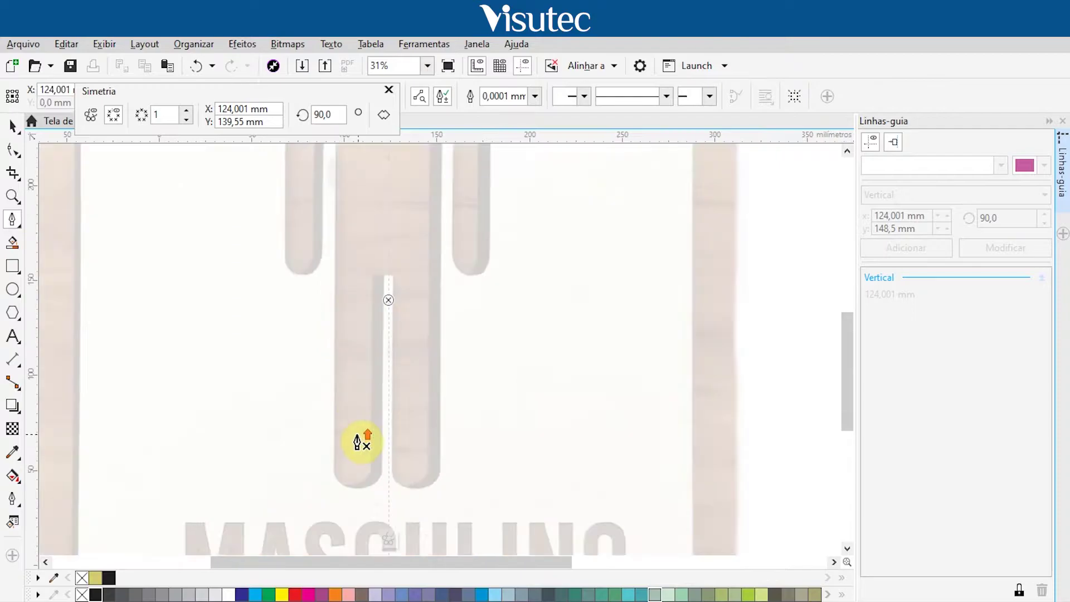
scroll(355, 438, down, 2)
scroll(365, 285, up, 4)
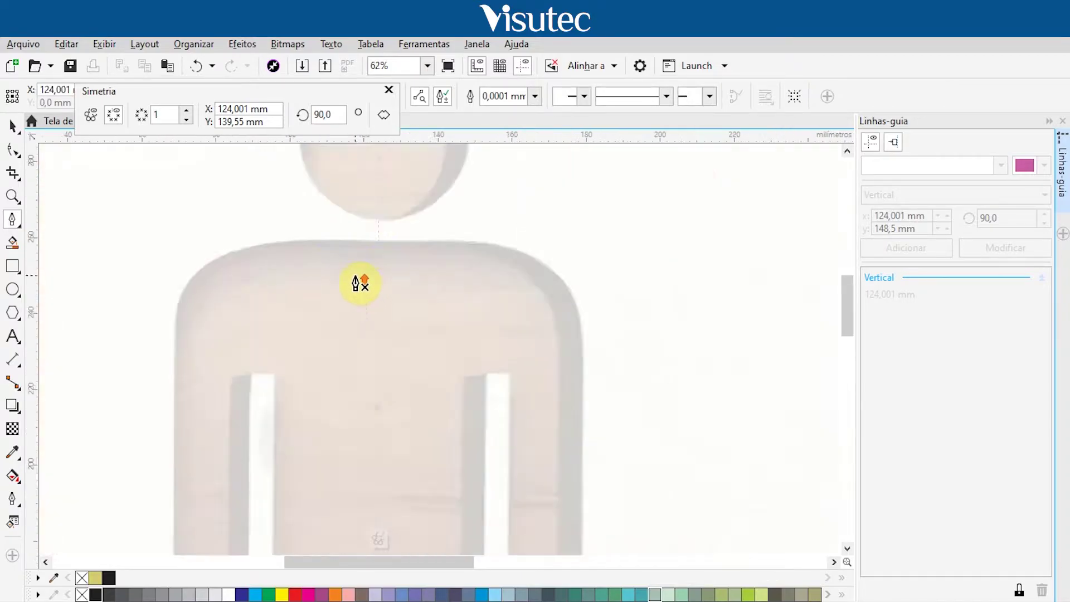
scroll(357, 277, up, 2)
scroll(360, 255, down, 2)
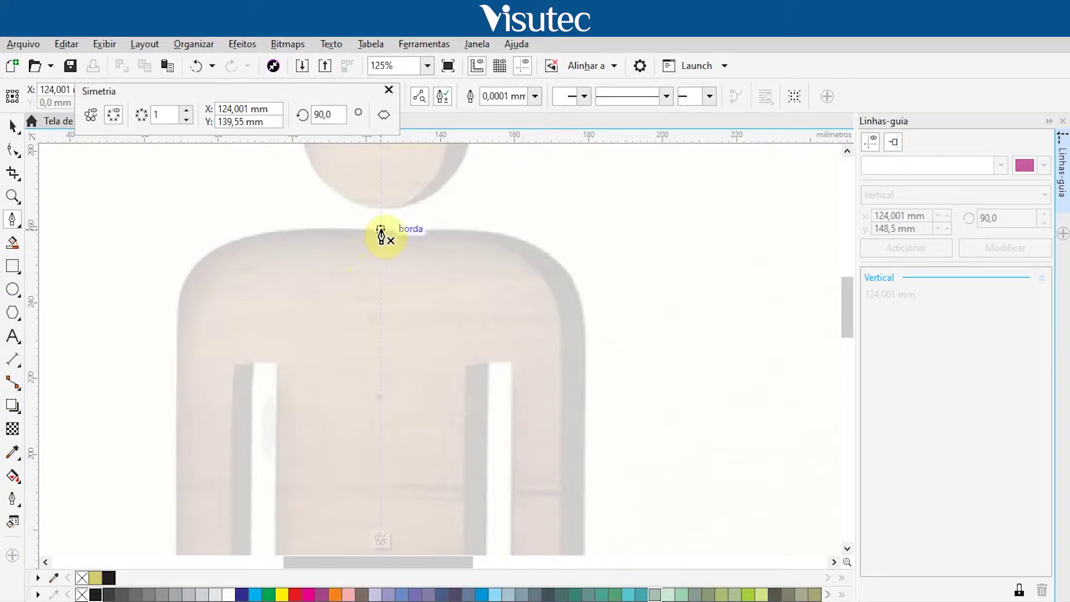
click(381, 231)
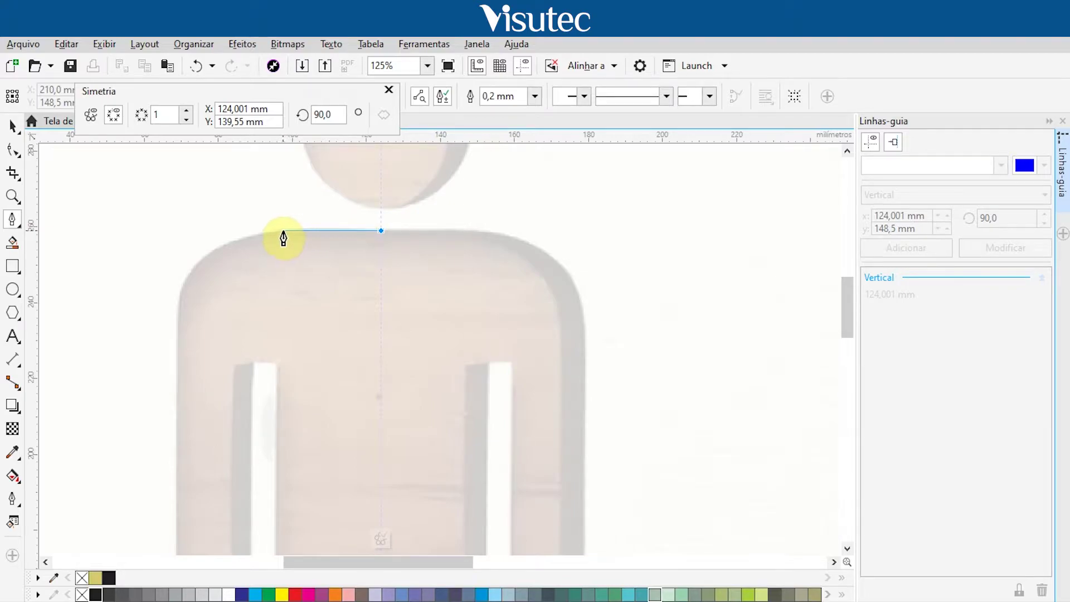
click(282, 236)
scroll(212, 287, up, 2)
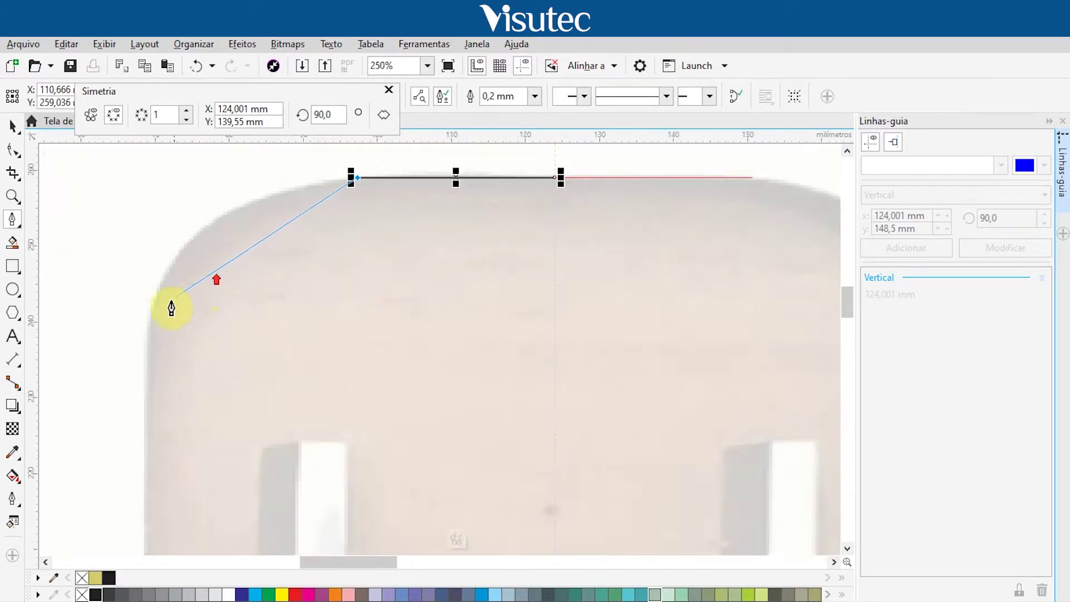
drag(143, 341, 147, 496)
scroll(187, 228, down, 4)
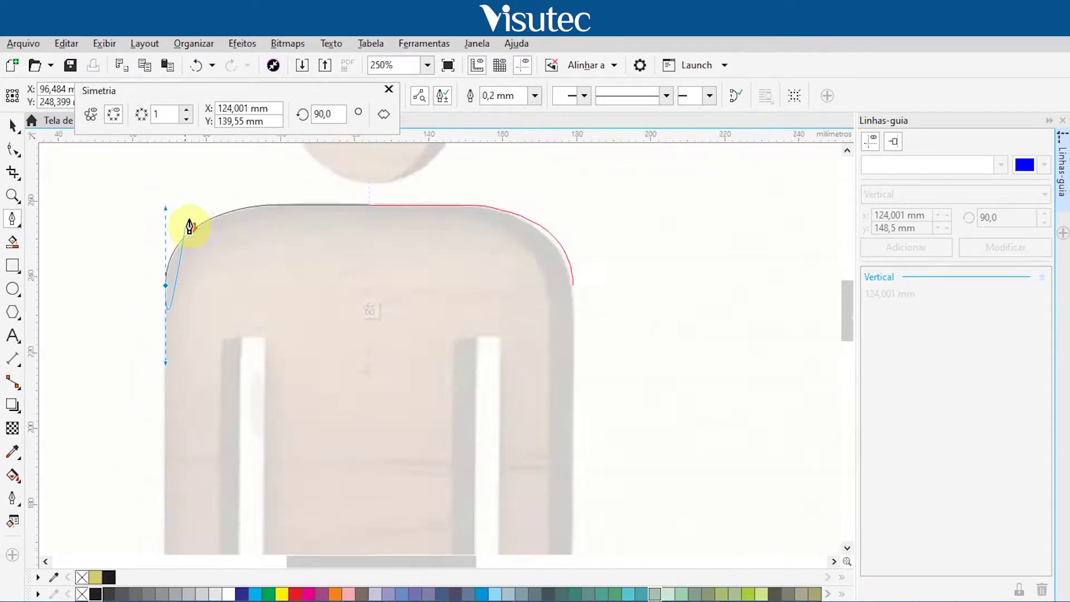
Continue the path down the arm's outer edge, straight across the hand, up the inner edge and across the armpit gap
scroll(186, 438, up, 4)
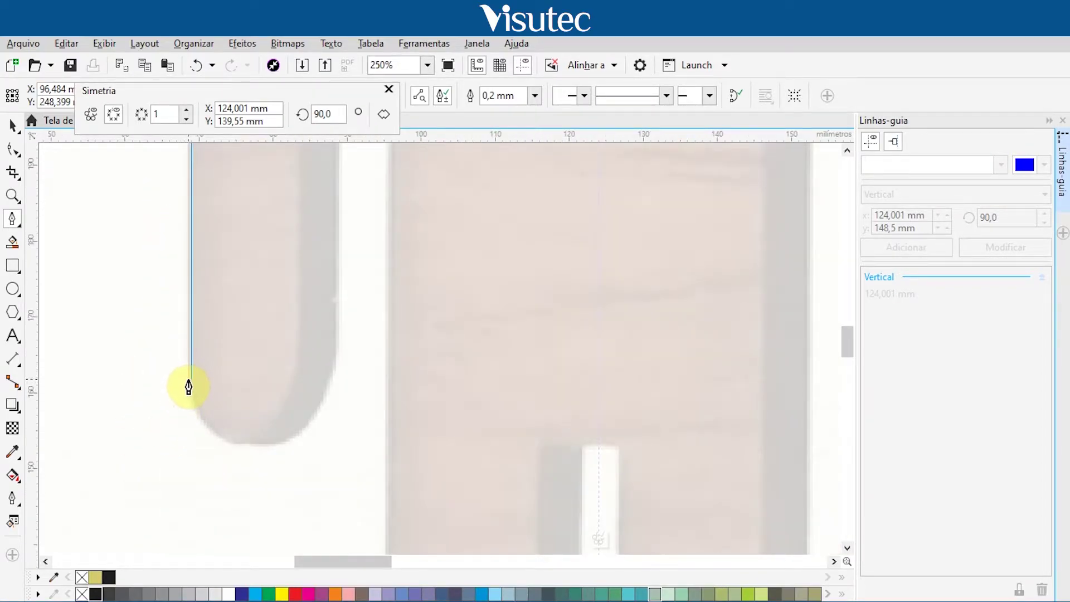
click(191, 387)
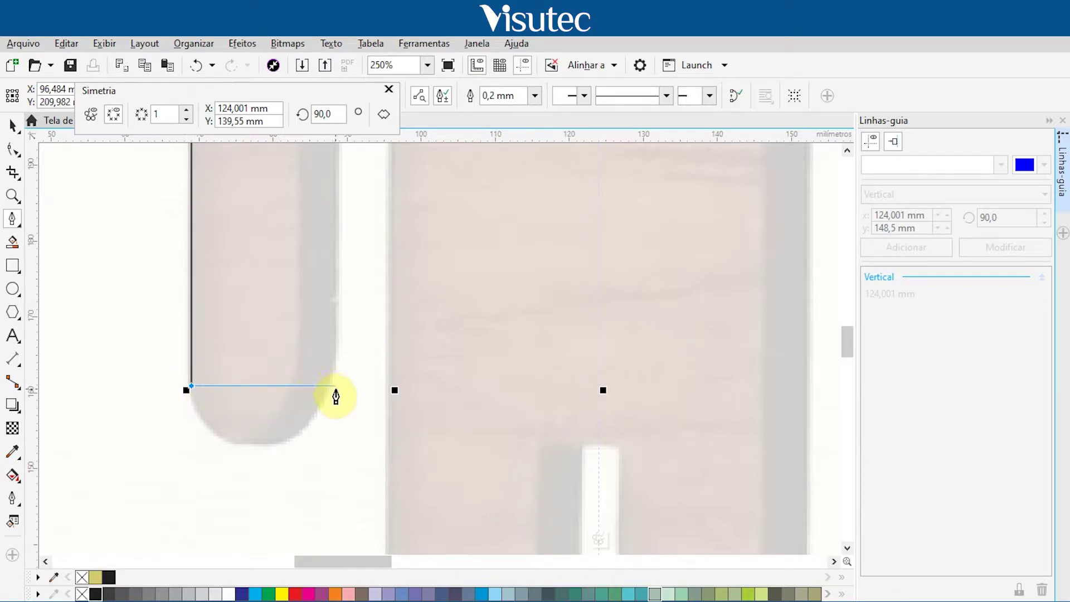
click(335, 386)
scroll(325, 383, down, 2)
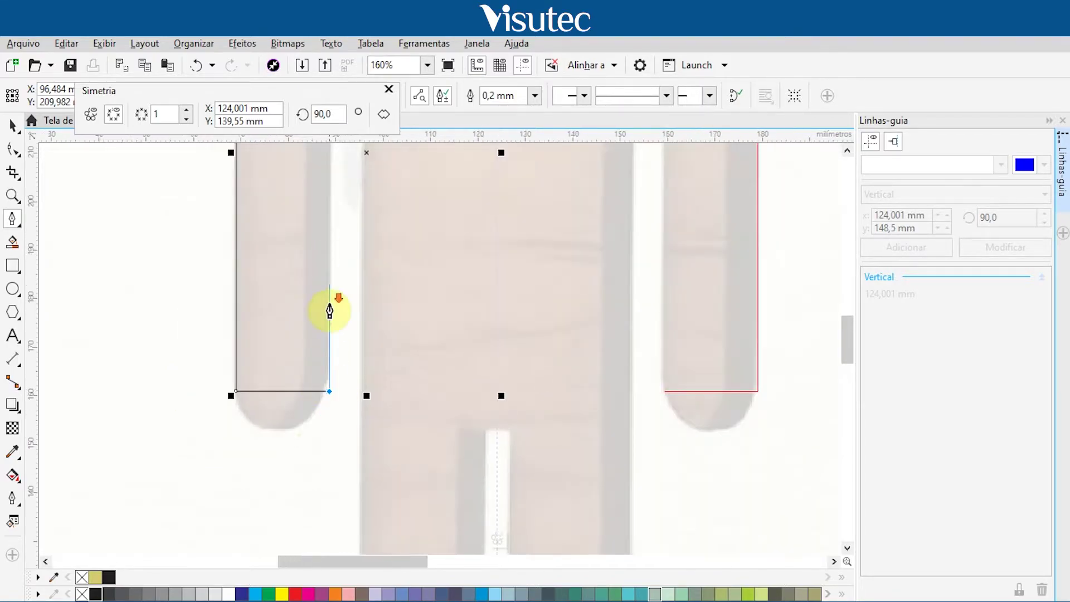
scroll(328, 206, up, 1)
click(372, 224)
Extend the path down the leg's outer edge and straight across the foot where its rounding begins
scroll(335, 223, down, 5)
scroll(353, 519, down, 3)
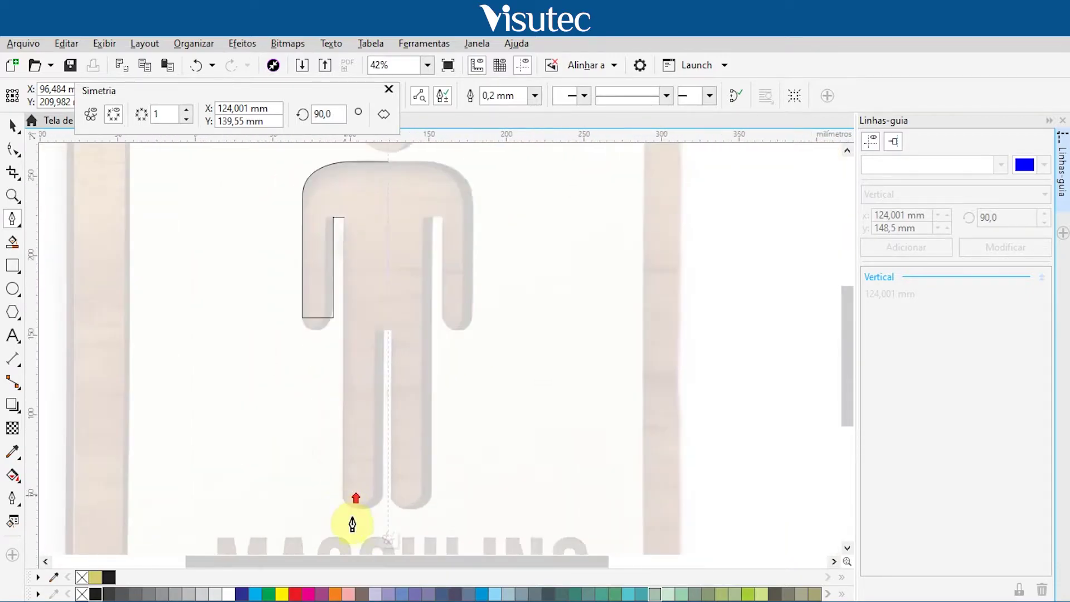
scroll(338, 489, up, 4)
click(339, 489)
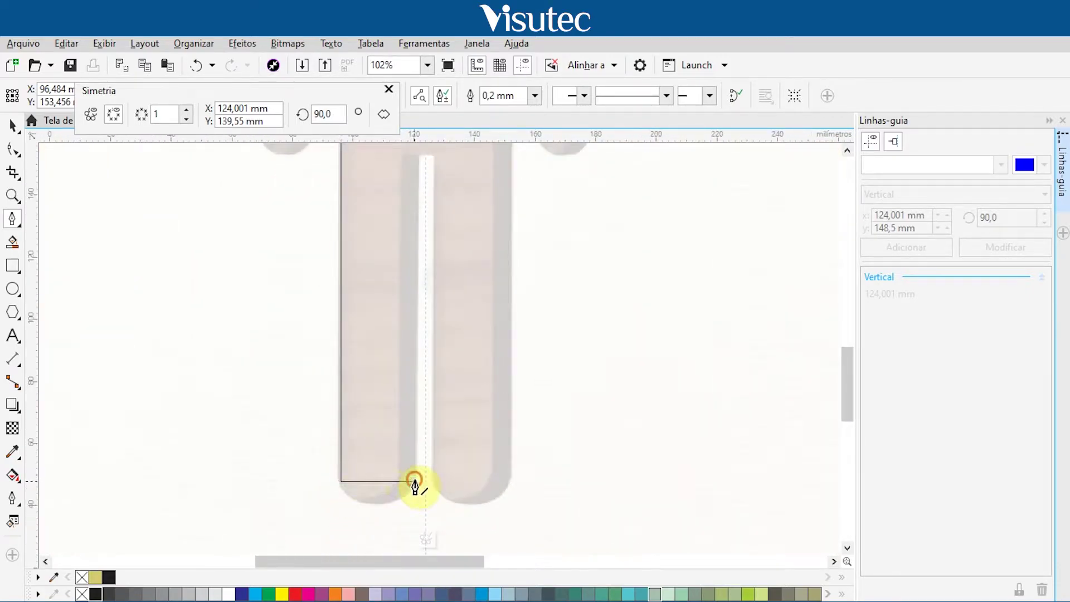
click(413, 484)
Trace the inner leg edge up to the crotch and close the half-body outline along the mirror line
scroll(411, 483, up, 1)
scroll(413, 323, up, 3)
click(403, 299)
scroll(425, 303, right, 3)
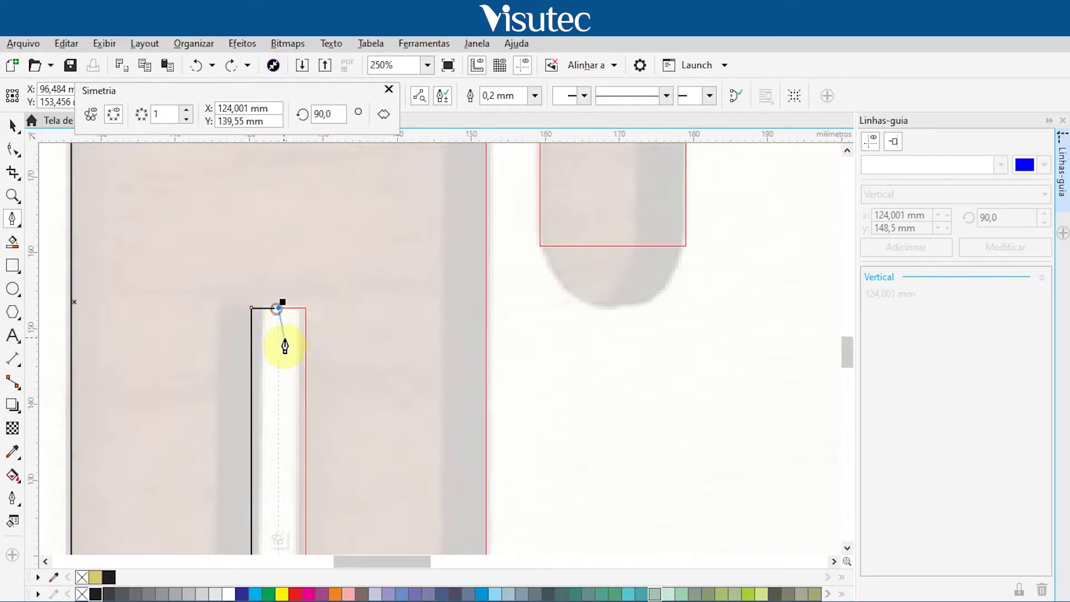
click(282, 337)
scroll(282, 263, down, 5)
scroll(275, 172, up, 2)
scroll(319, 265, down, 6)
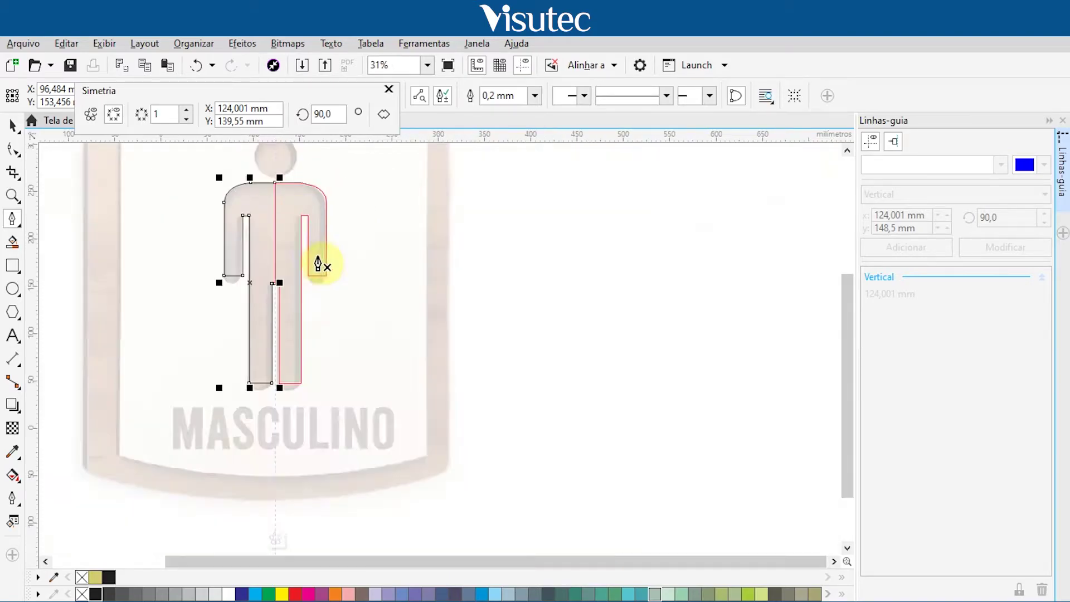
scroll(317, 264, up, 6)
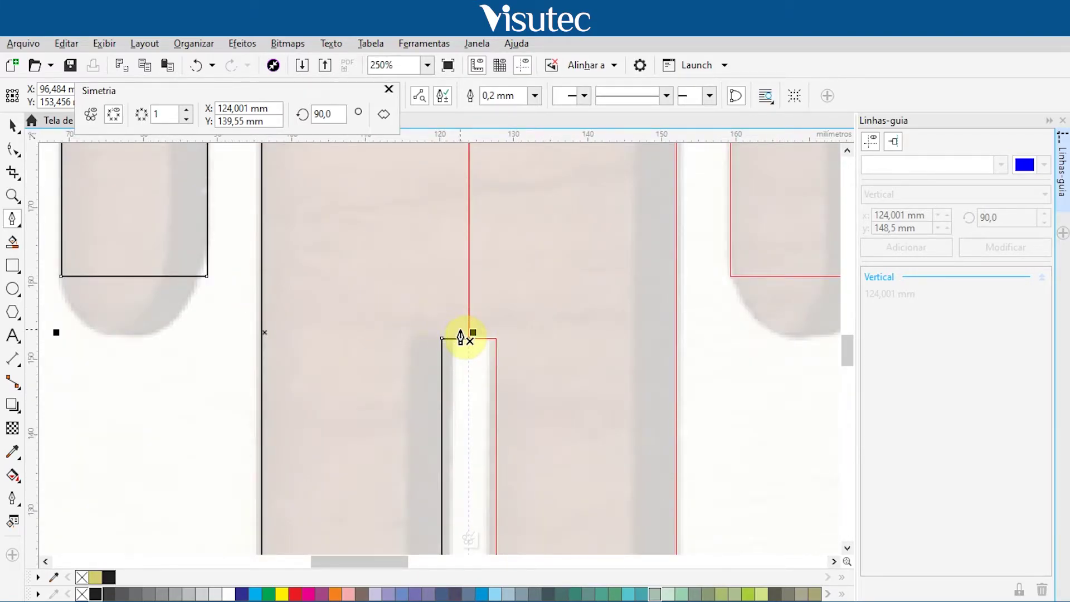
Draw a circle about 19.7 mm in diameter centred on the hand's straight end, spanning the arm's width
key(F7)
drag(135, 276, 207, 275)
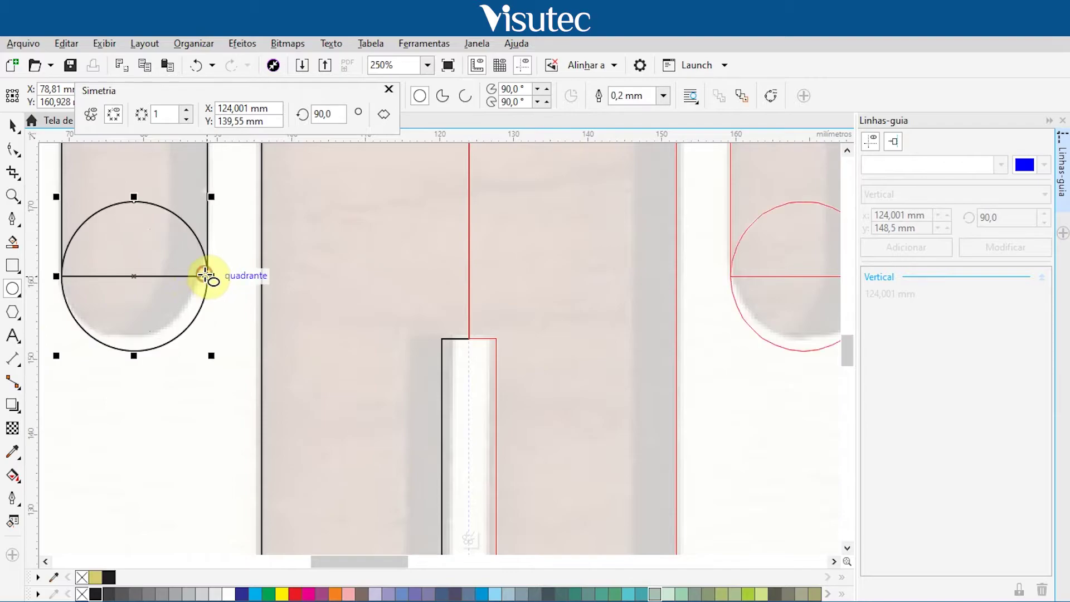
Convert the straight segment across the foot to a curve and bow it down to the sole's lowest point
scroll(187, 232, down, 6)
scroll(242, 485, up, 4)
scroll(242, 485, up, 4)
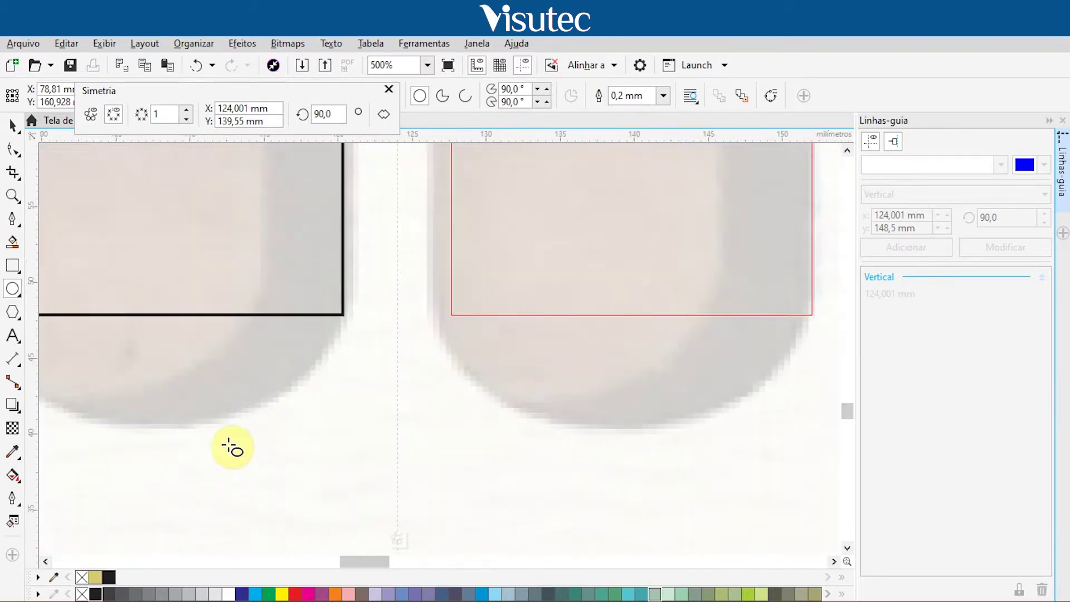
scroll(232, 446, down, 2)
click(13, 149)
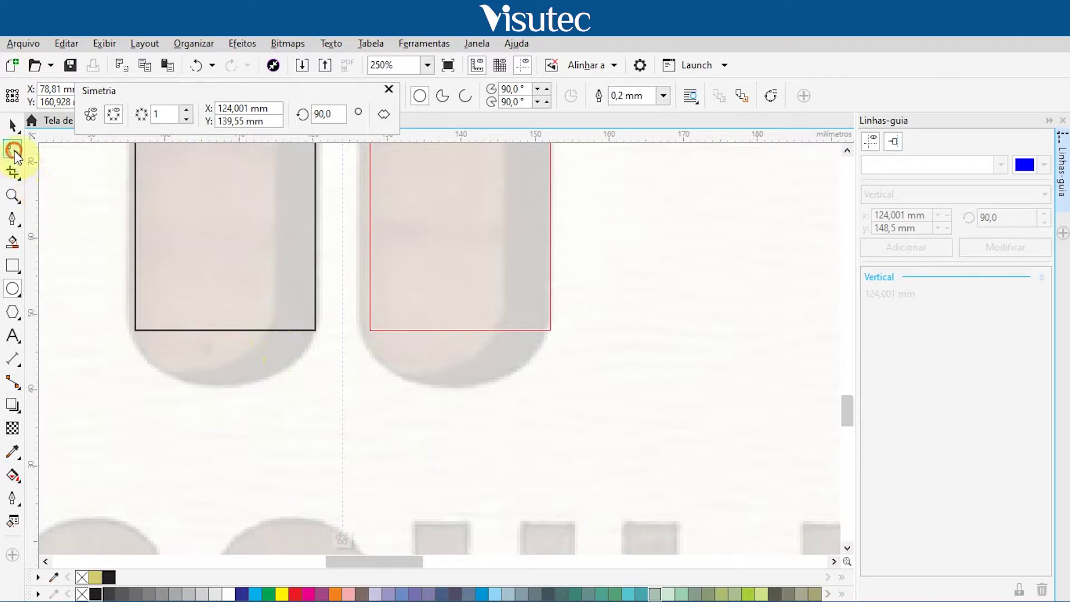
click(229, 329)
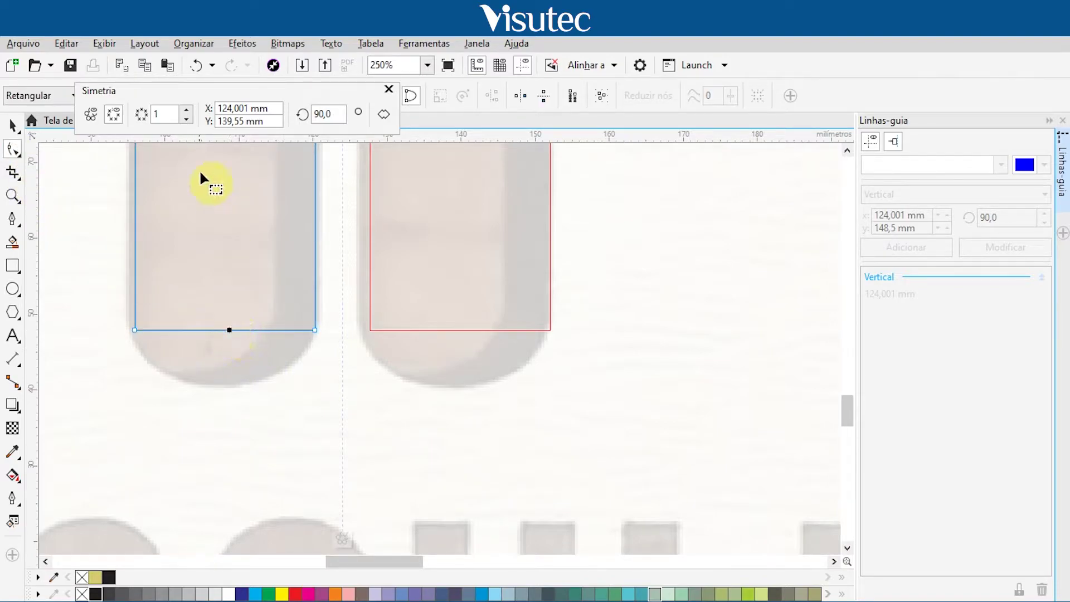
drag(270, 102, 514, 163)
click(228, 95)
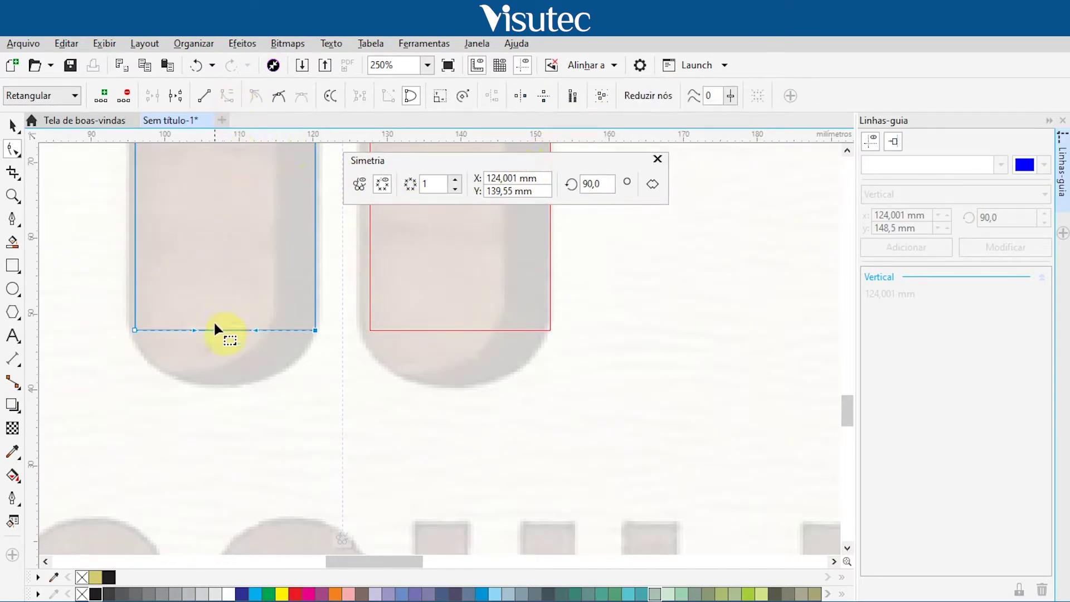
drag(221, 330, 224, 384)
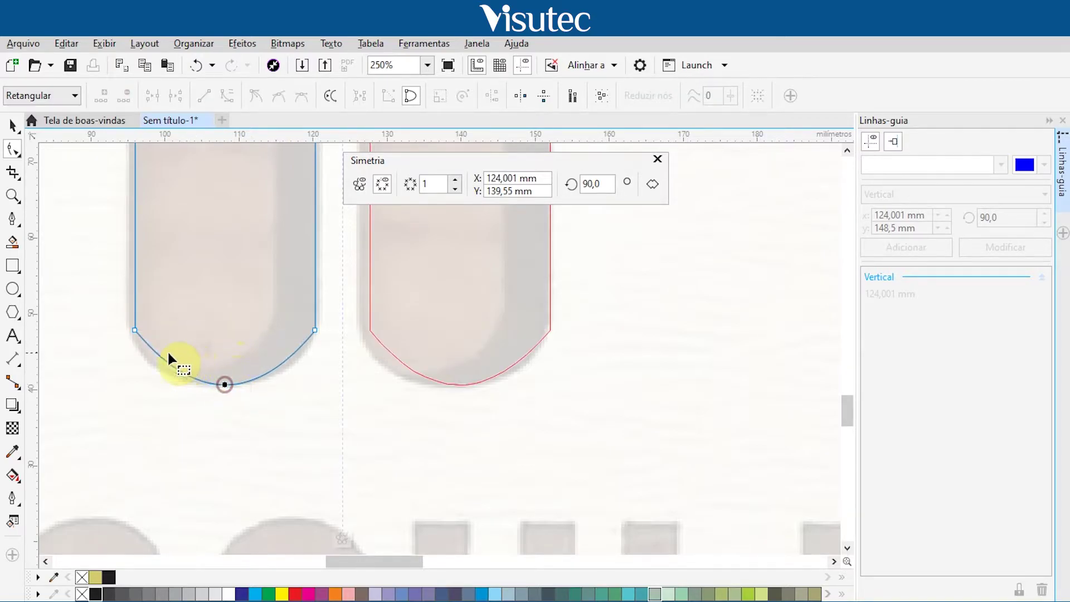
Spread both curve handles of the foot segment outward so the curve follows the rounded foot in the image
click(135, 330)
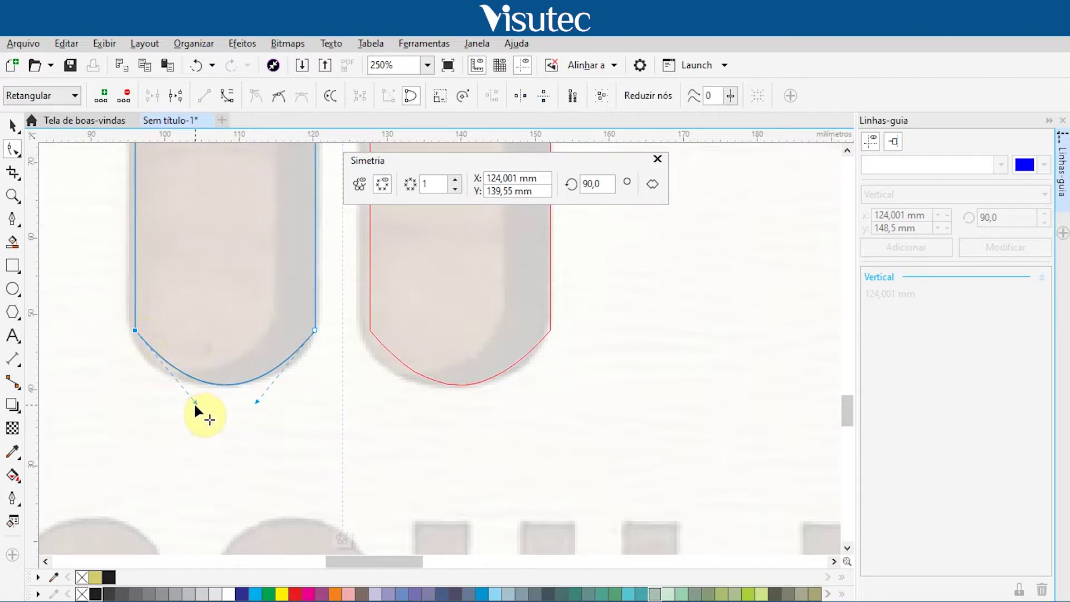
drag(195, 399, 154, 400)
drag(256, 403, 286, 407)
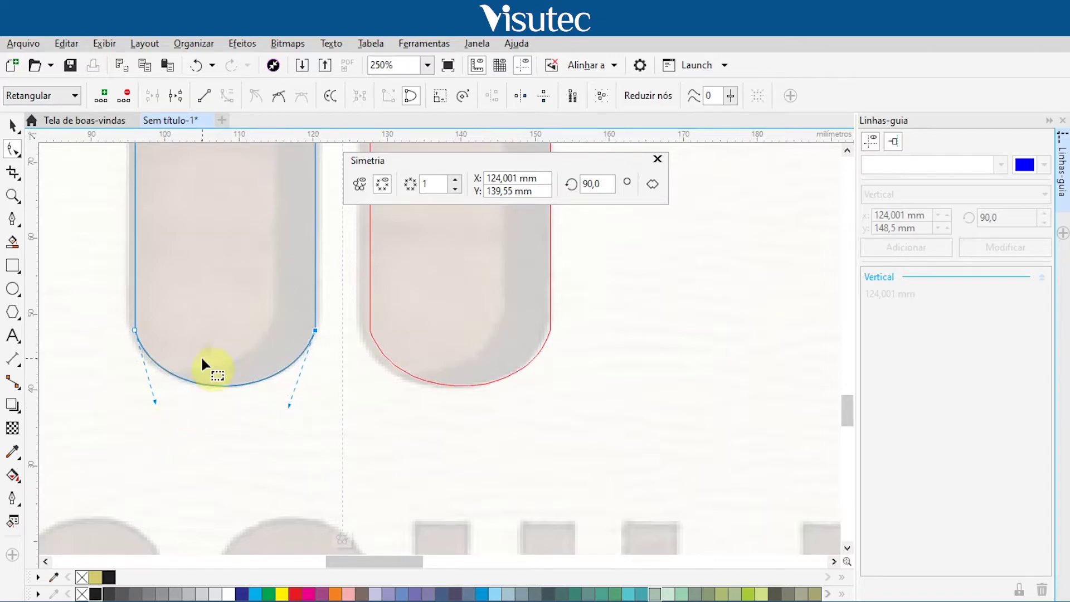
Weld the circle at the hand to the half-body outline
scroll(203, 358, down, 2)
scroll(261, 412, down, 2)
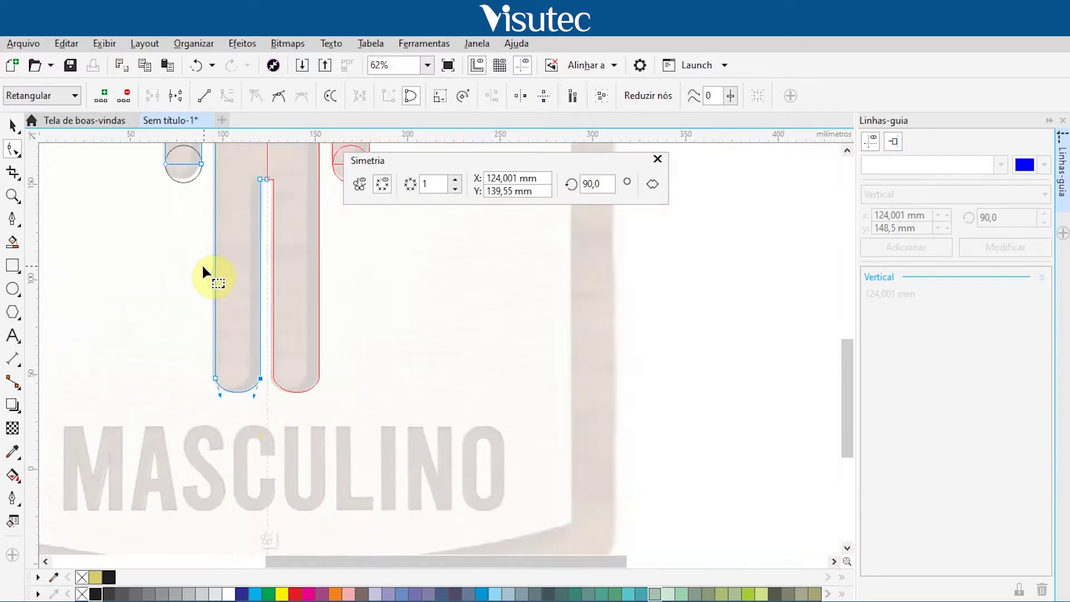
key(space)
scroll(191, 163, down, 1)
scroll(145, 195, up, 5)
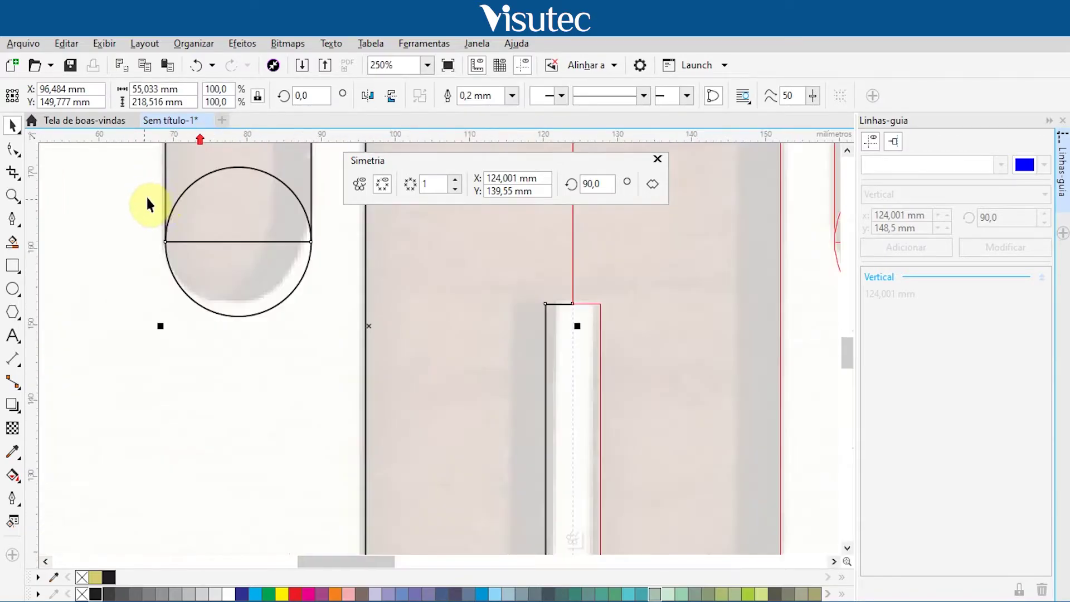
click(222, 284)
scroll(223, 280, down, 4)
scroll(226, 322, up, 2)
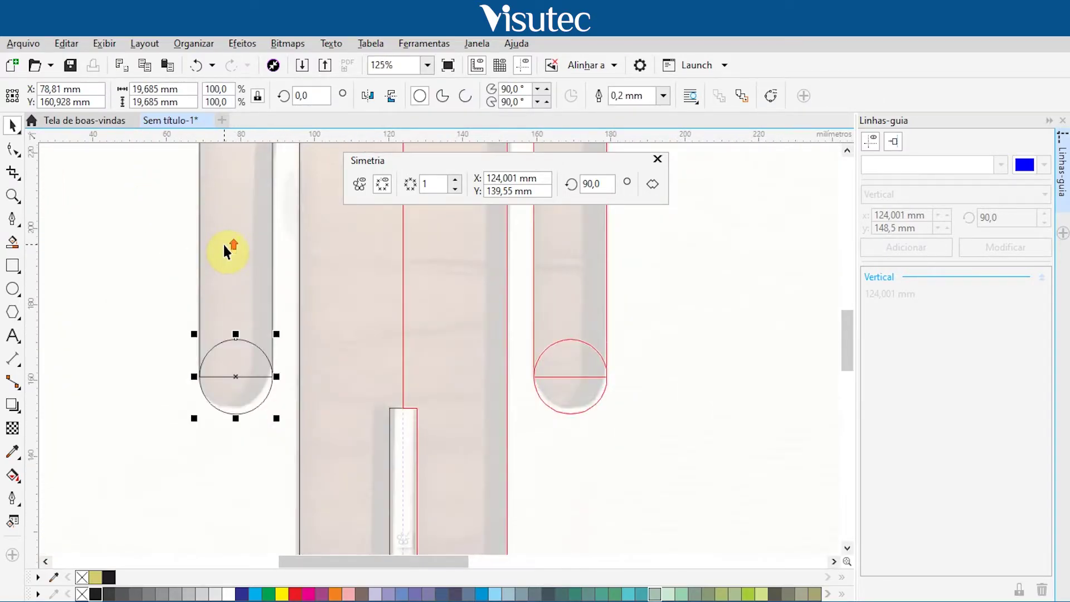
shift+click(221, 273)
click(444, 97)
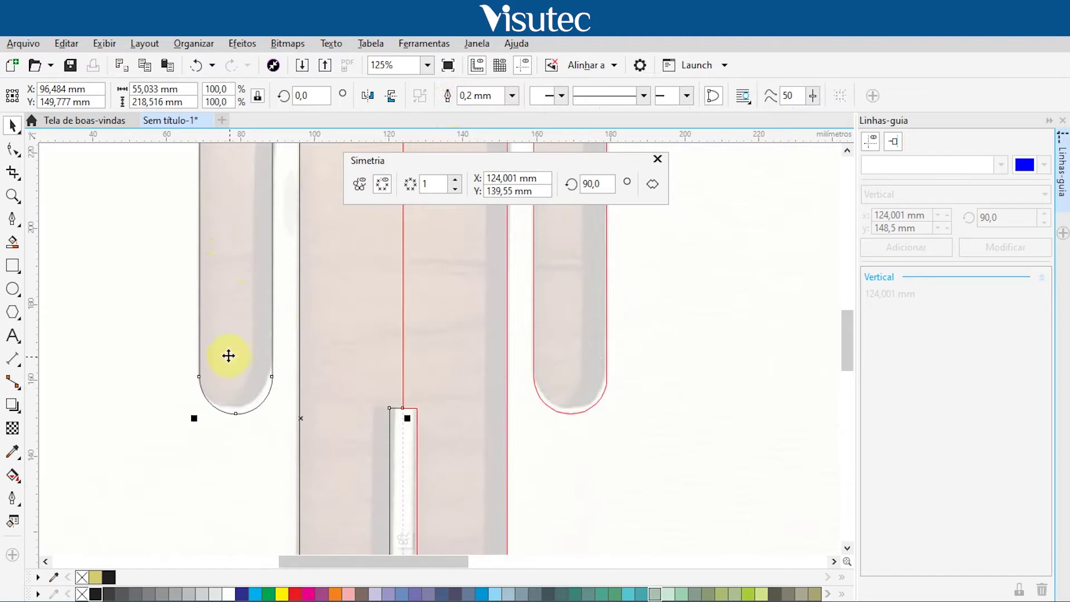
Check the mirrored figure down to the feet and finish the symmetry editing
scroll(240, 384, down, 2)
scroll(266, 489, up, 2)
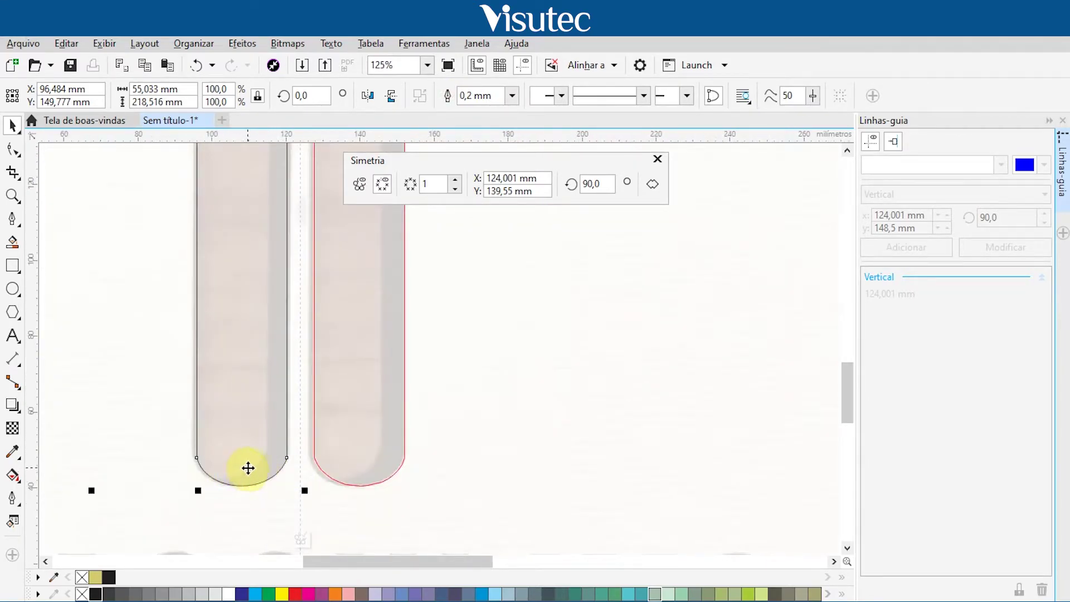
scroll(248, 468, down, 4)
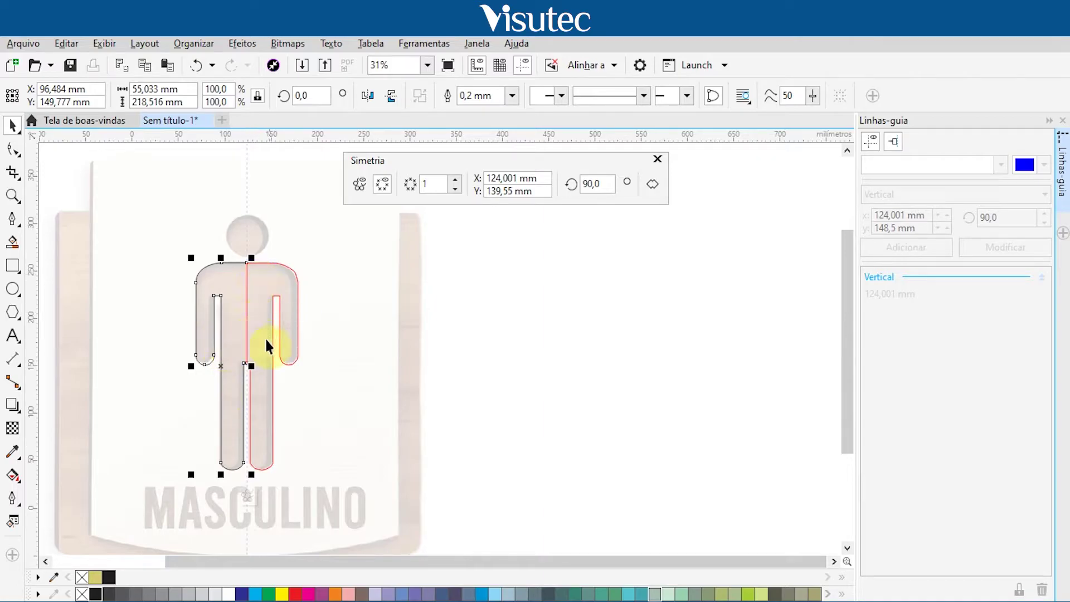
scroll(285, 359, down, 2)
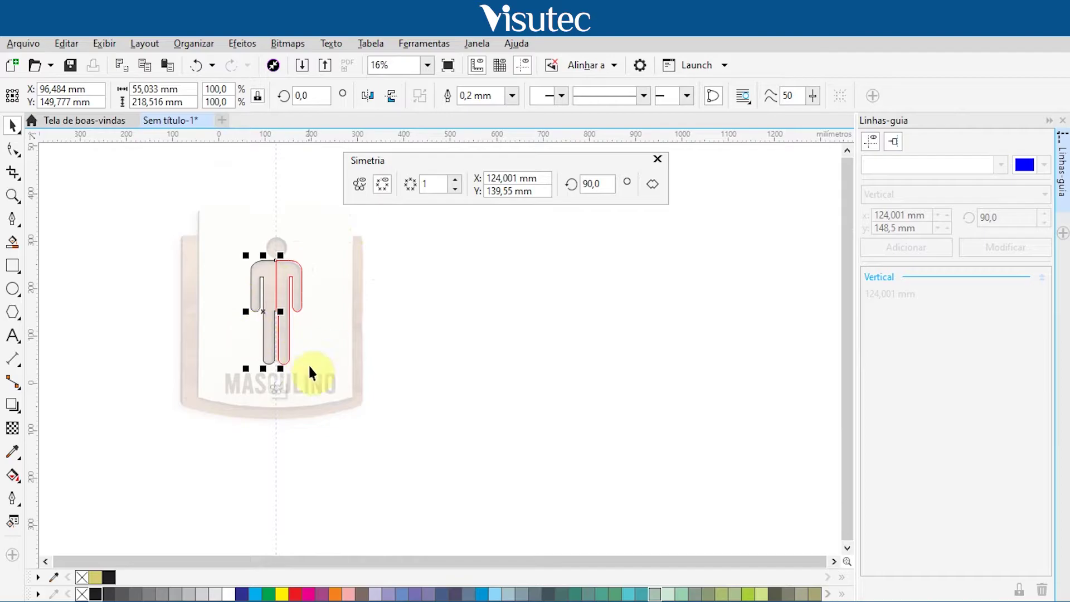
scroll(272, 391, up, 4)
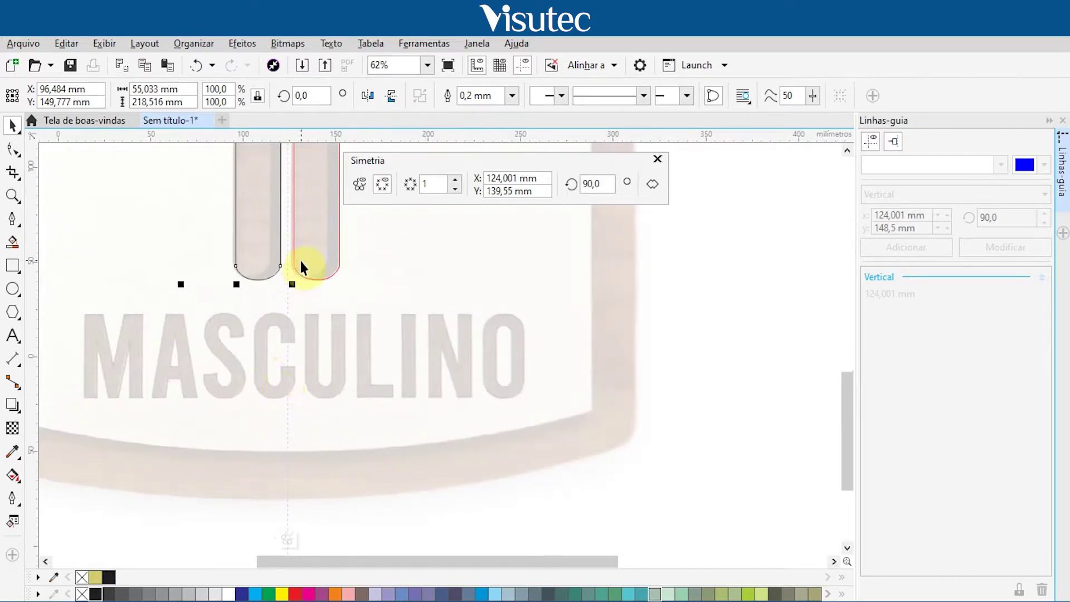
scroll(278, 325, down, 4)
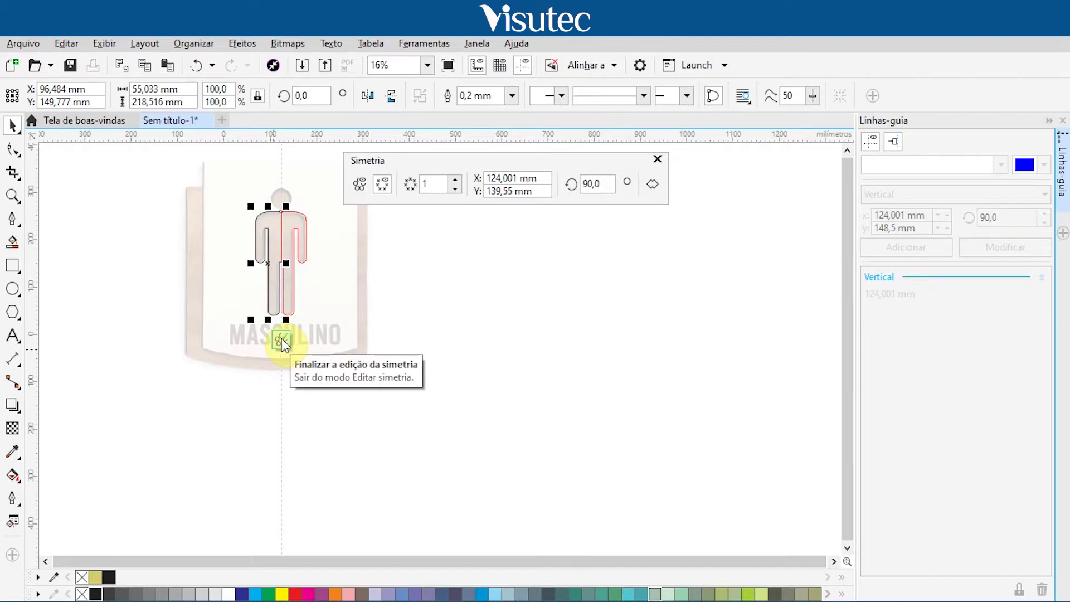
click(282, 339)
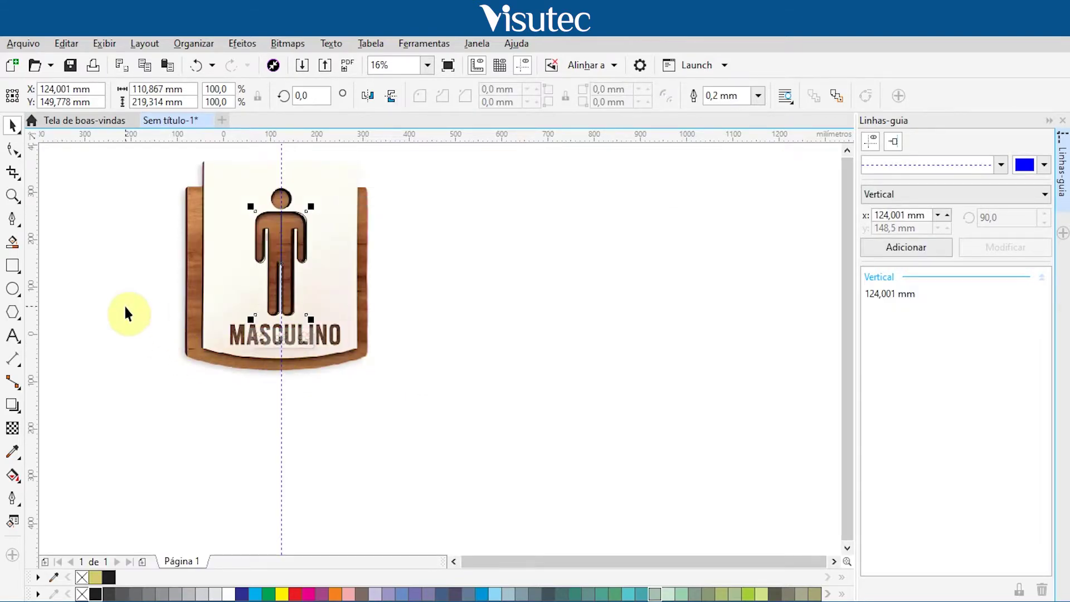
Move the vertical guideline off the figure to about 494.5 mm, clear of the sign
scroll(268, 241, up, 3)
scroll(299, 220, down, 3)
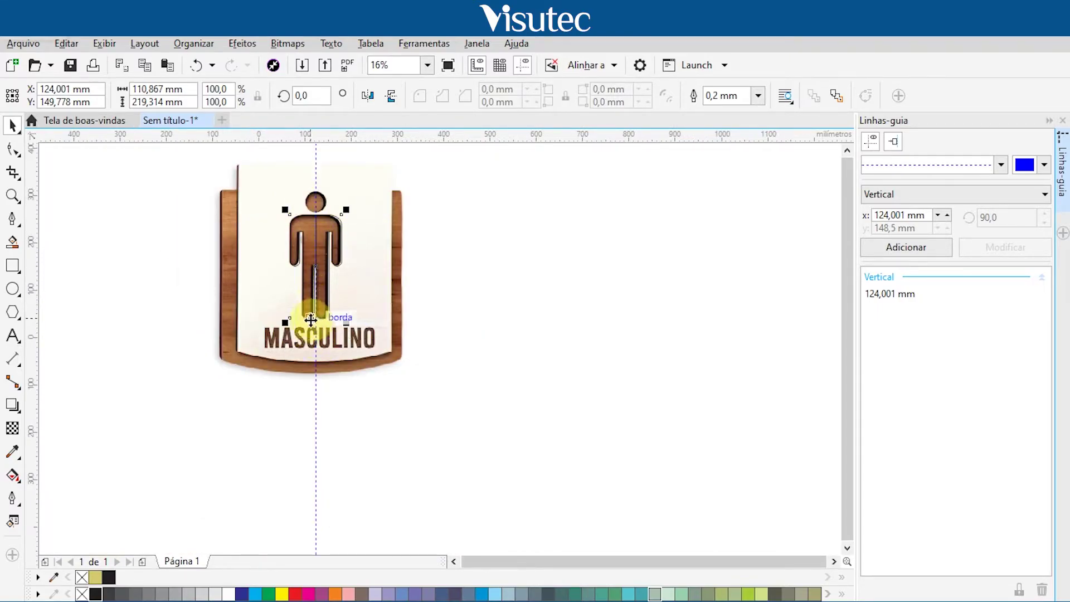
drag(314, 422, 469, 431)
Break the symmetry link of the body outline and ungroup its two halves
scroll(322, 313, up, 2)
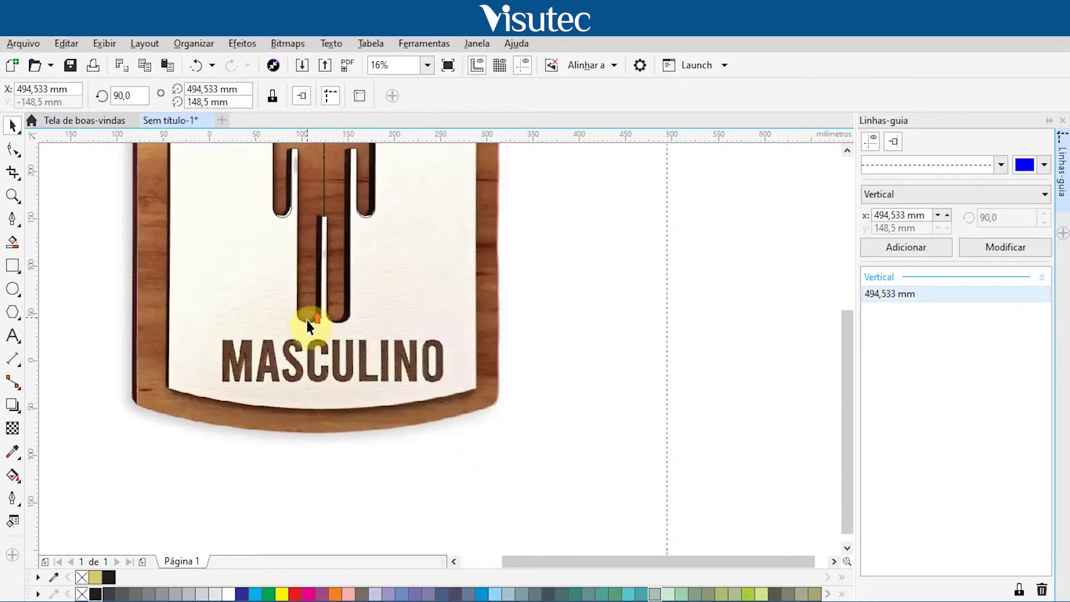
scroll(308, 314, up, 2)
click(310, 304)
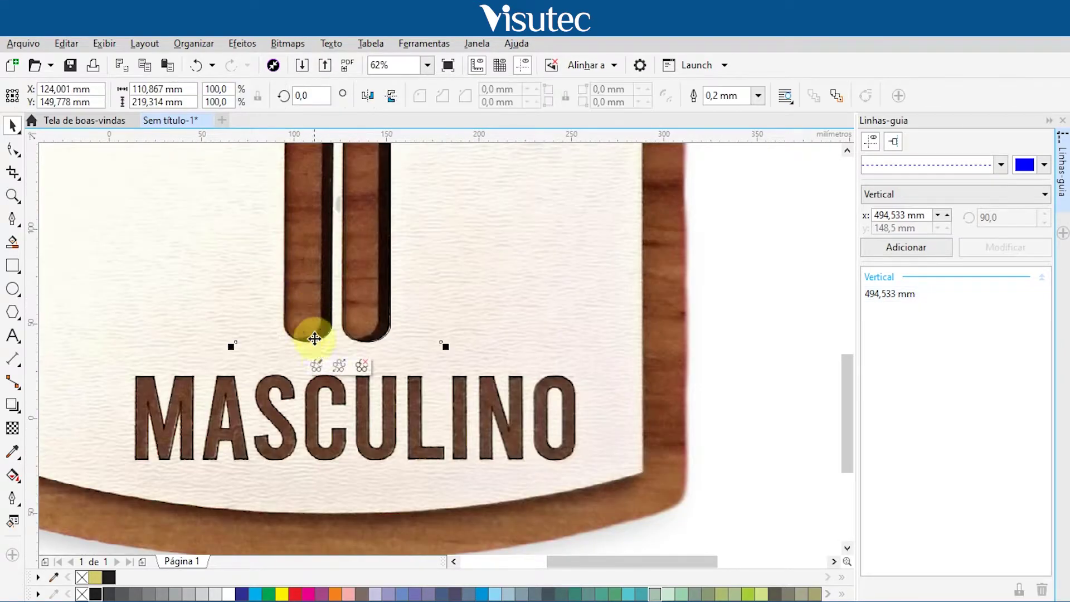
click(339, 366)
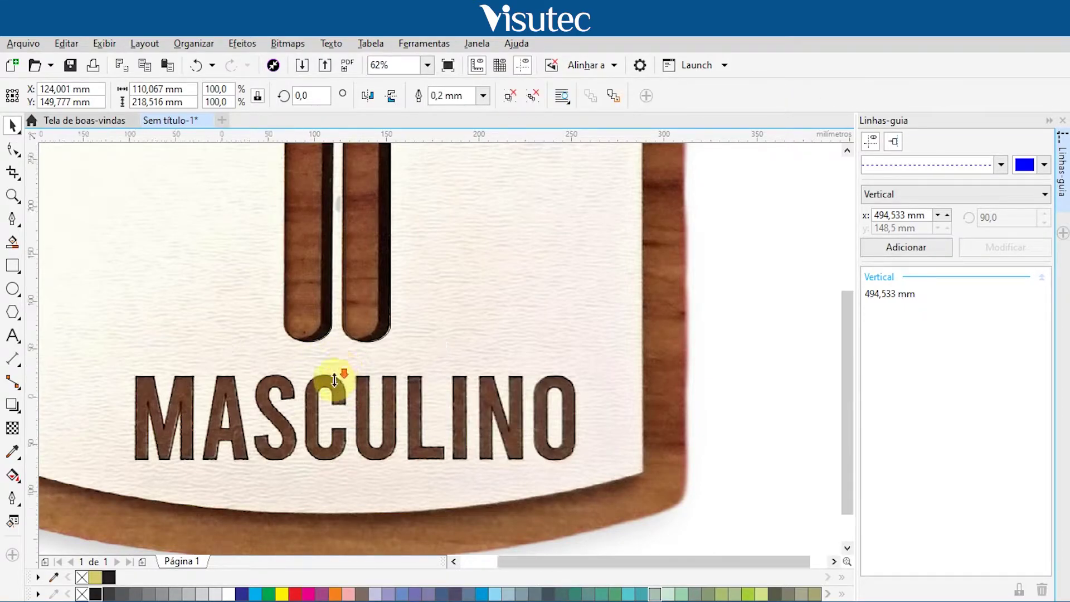
scroll(335, 377, down, 4)
scroll(333, 279, up, 6)
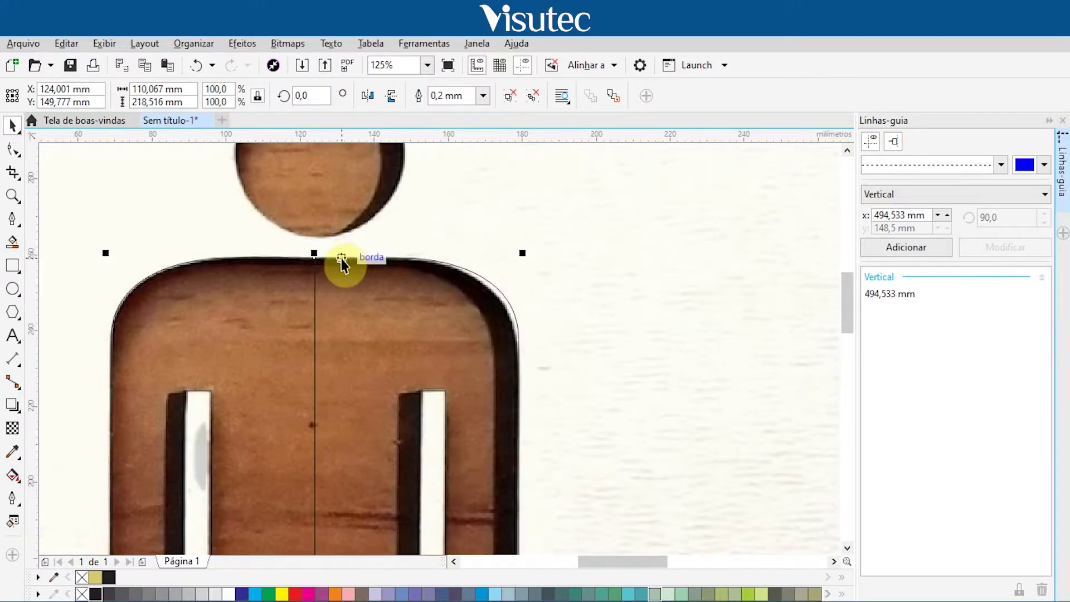
click(510, 98)
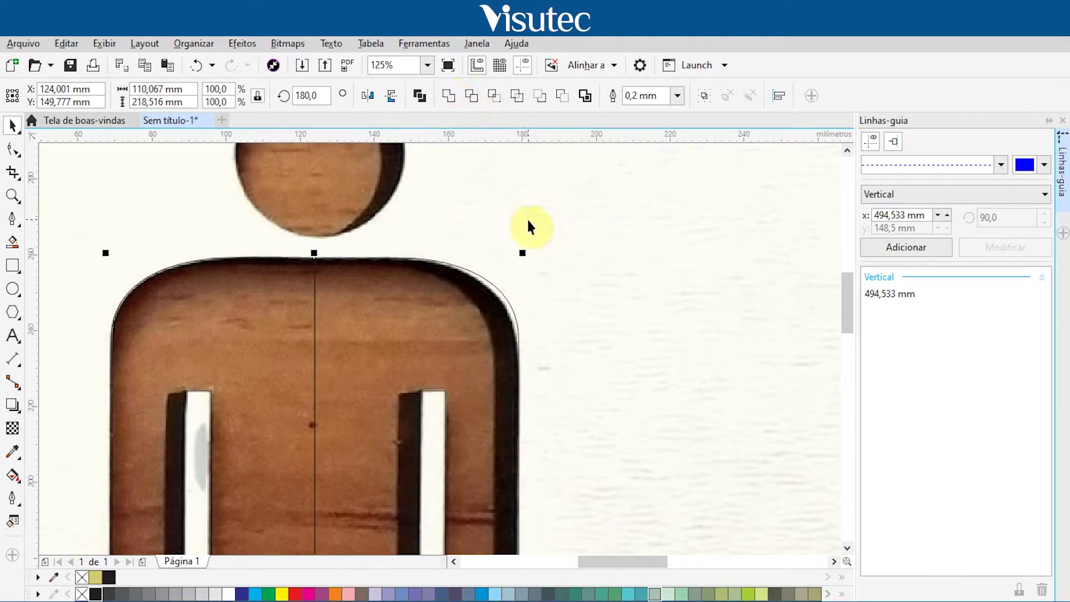
Select both body halves and weld them into a single outline without the centre line
click(464, 279)
click(249, 291)
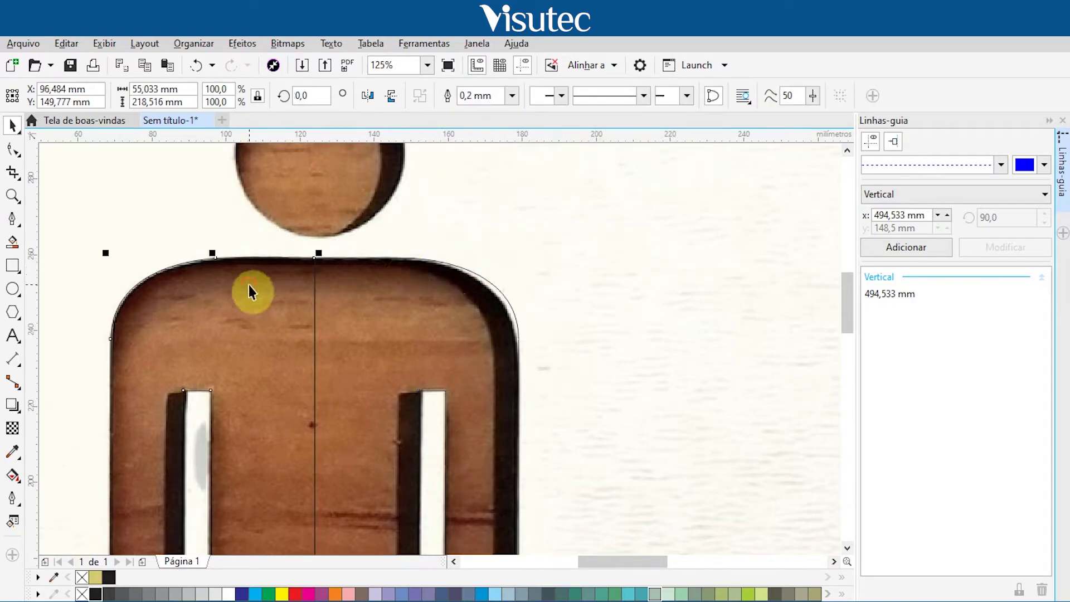
click(347, 304)
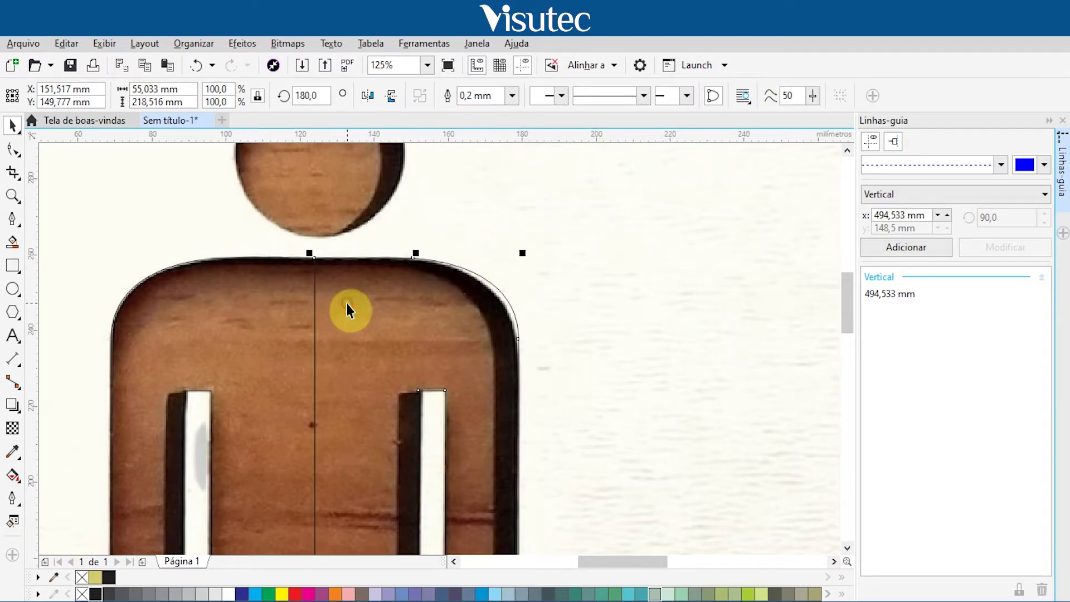
shift+click(296, 273)
click(448, 97)
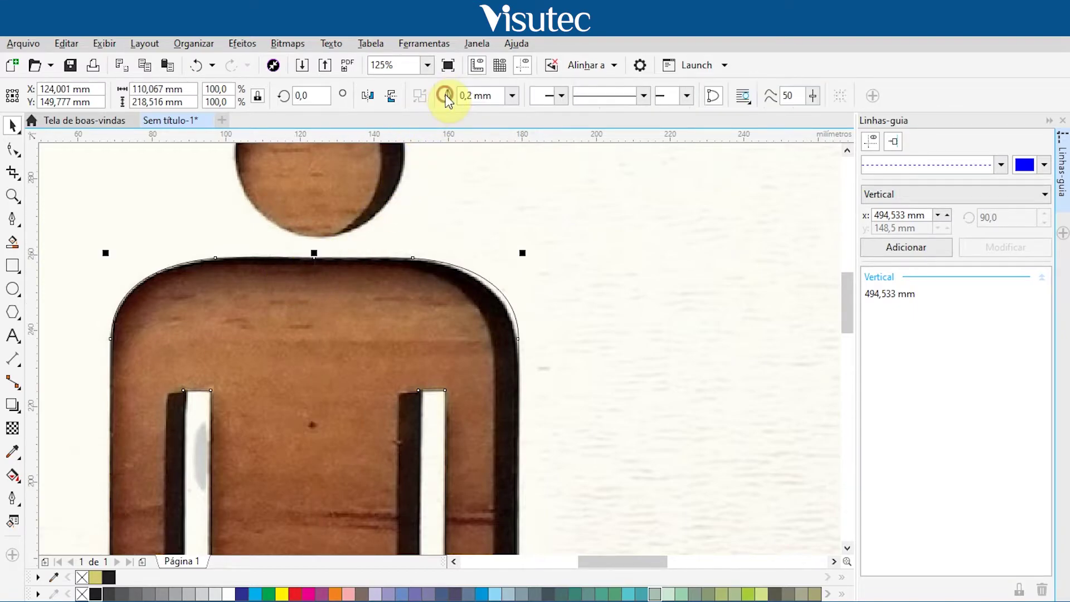
Examine the welded body outline against the image around the hands, crotch and feet, leaving nothing selected
scroll(315, 299, down, 2)
scroll(315, 299, down, 2)
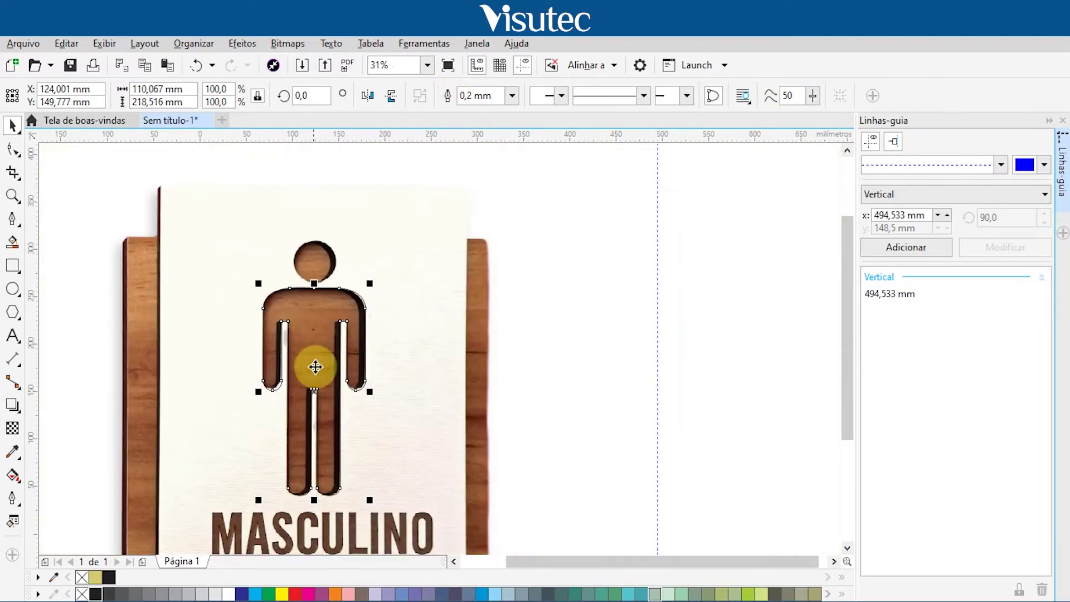
scroll(312, 363, up, 5)
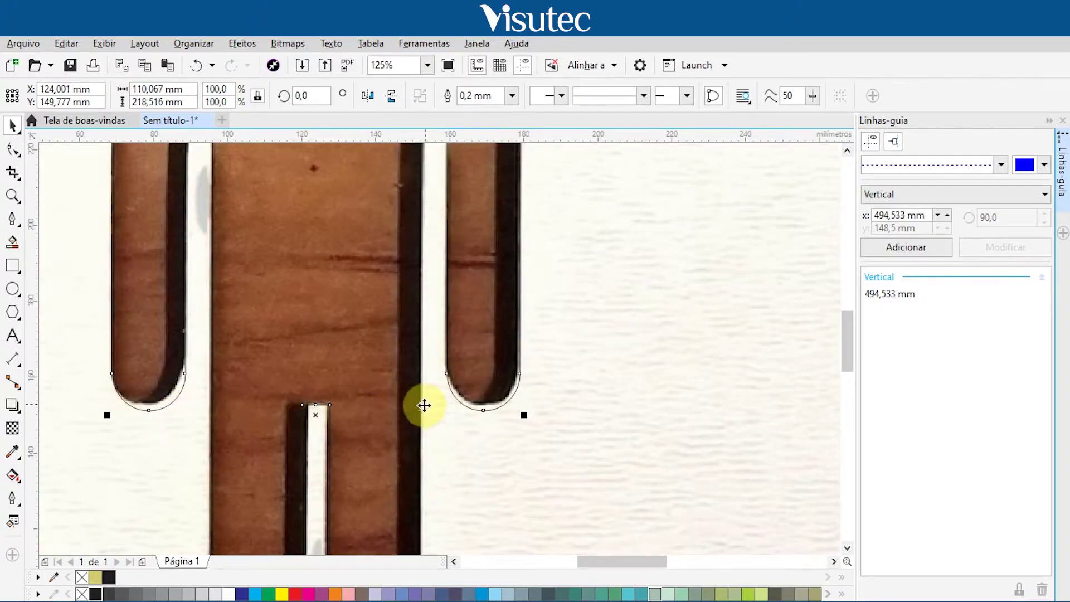
scroll(423, 407, down, 4)
scroll(438, 382, up, 2)
scroll(417, 443, up, 3)
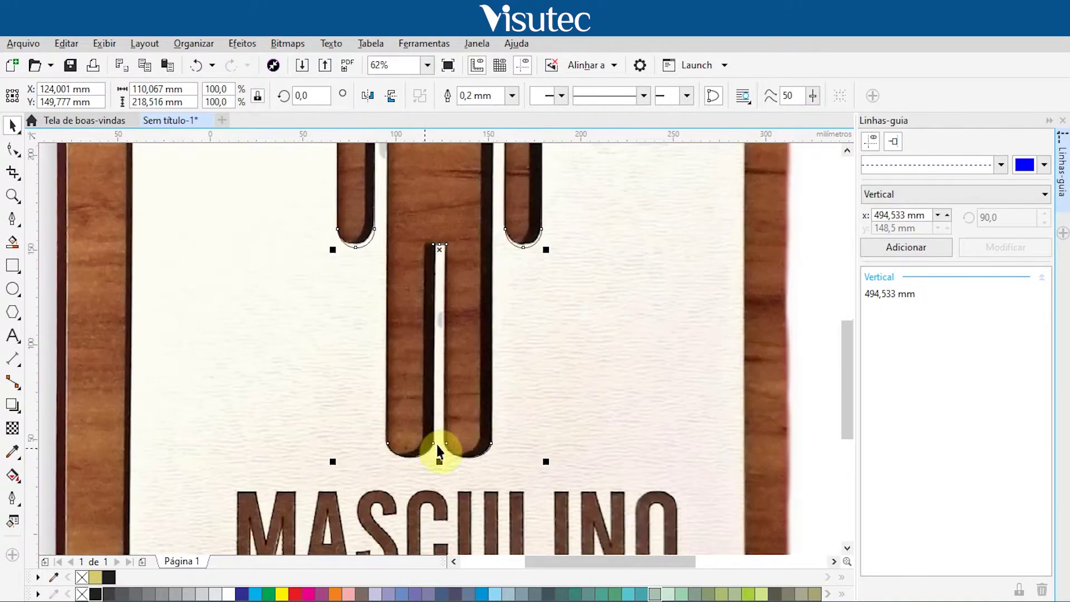
scroll(335, 367, down, 3)
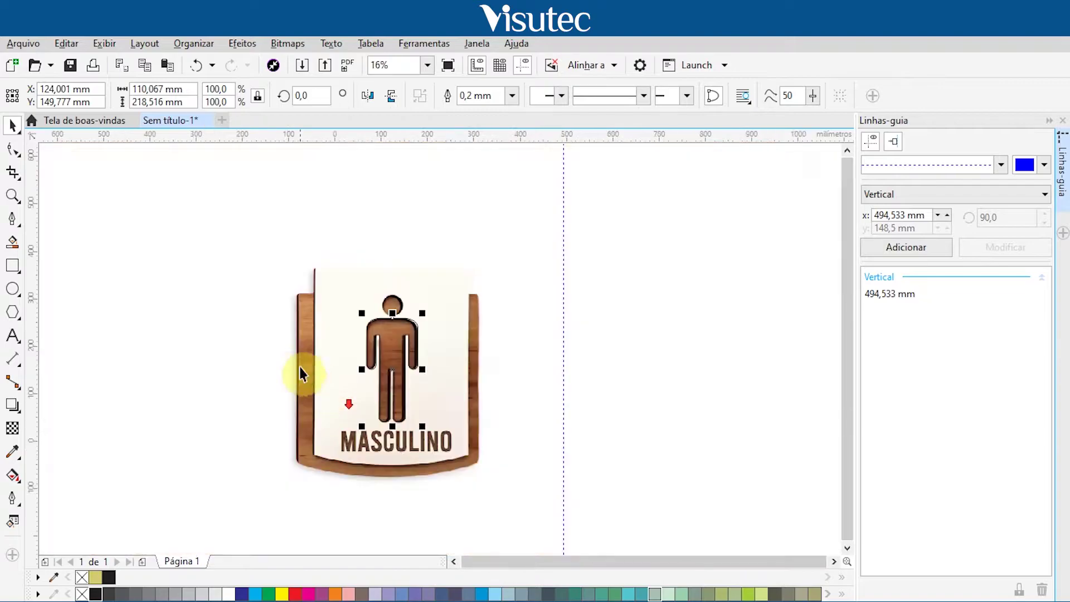
click(265, 371)
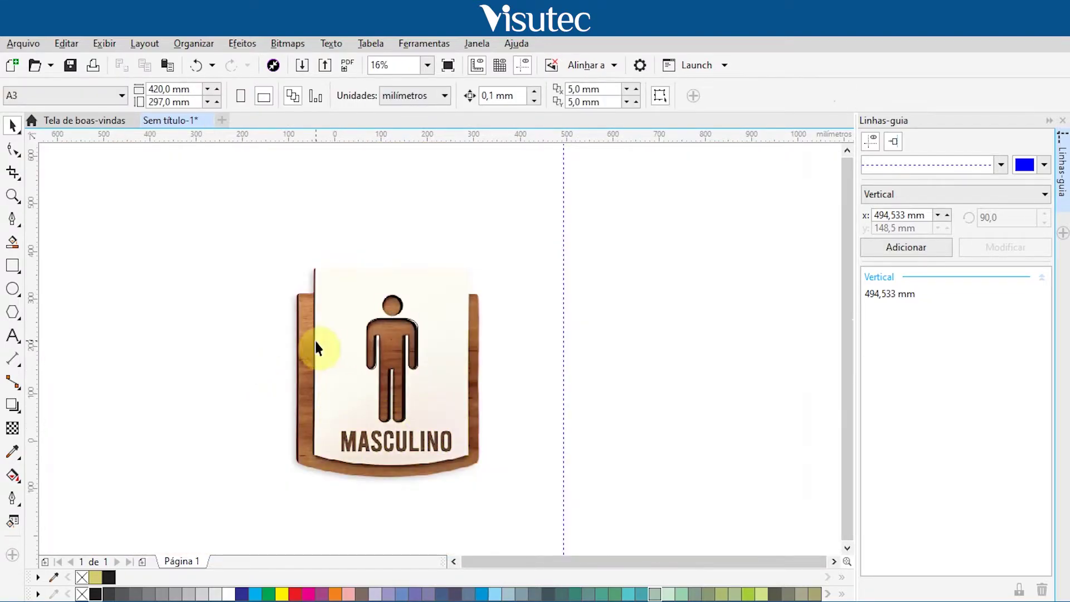
click(331, 346)
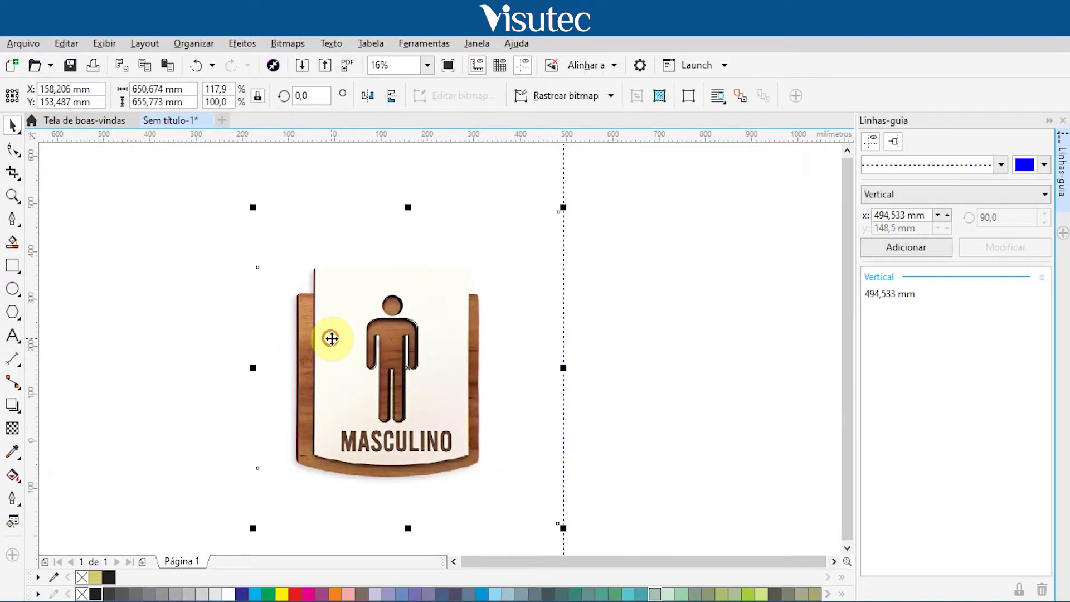
click(141, 308)
Draw a rectangle about 331 × 398 mm over the white panel, ending where its curved lower edge begins
click(12, 266)
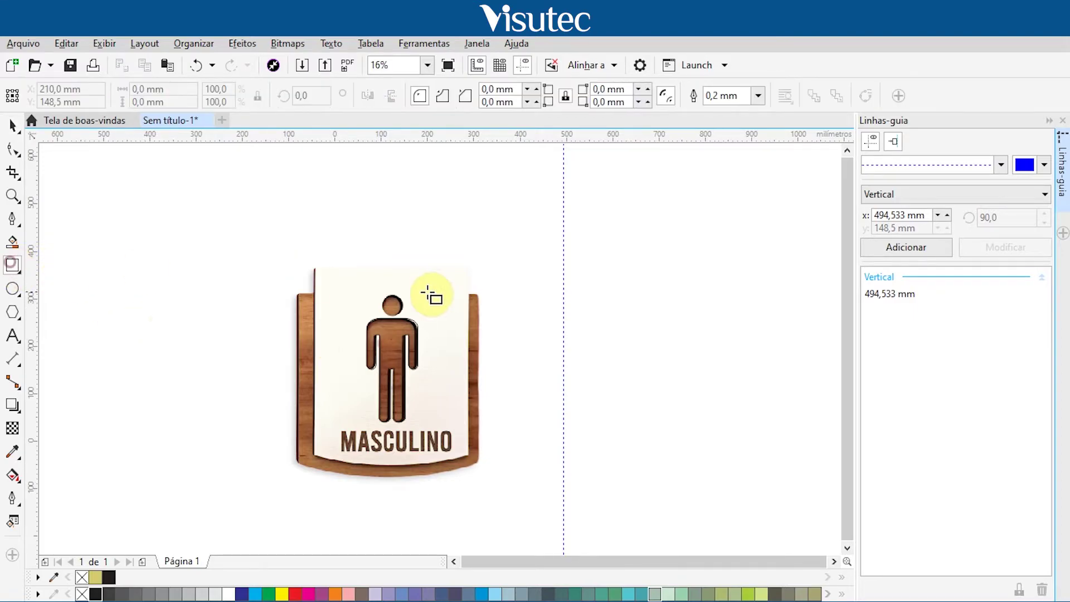
scroll(363, 289, up, 2)
drag(257, 244, 564, 522)
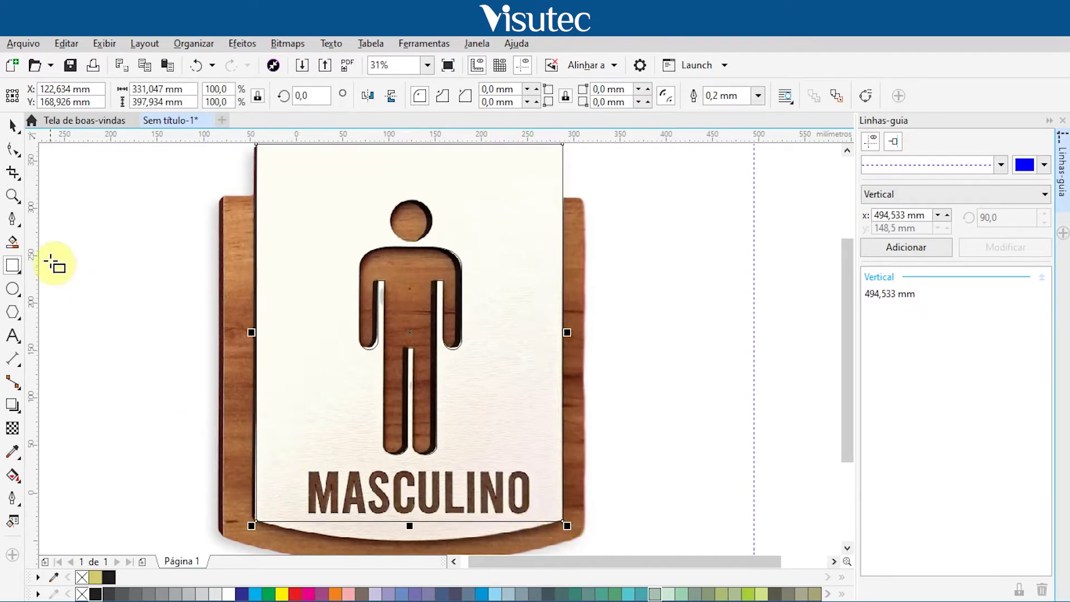
Convert the rectangle over the white panel to curves
click(13, 127)
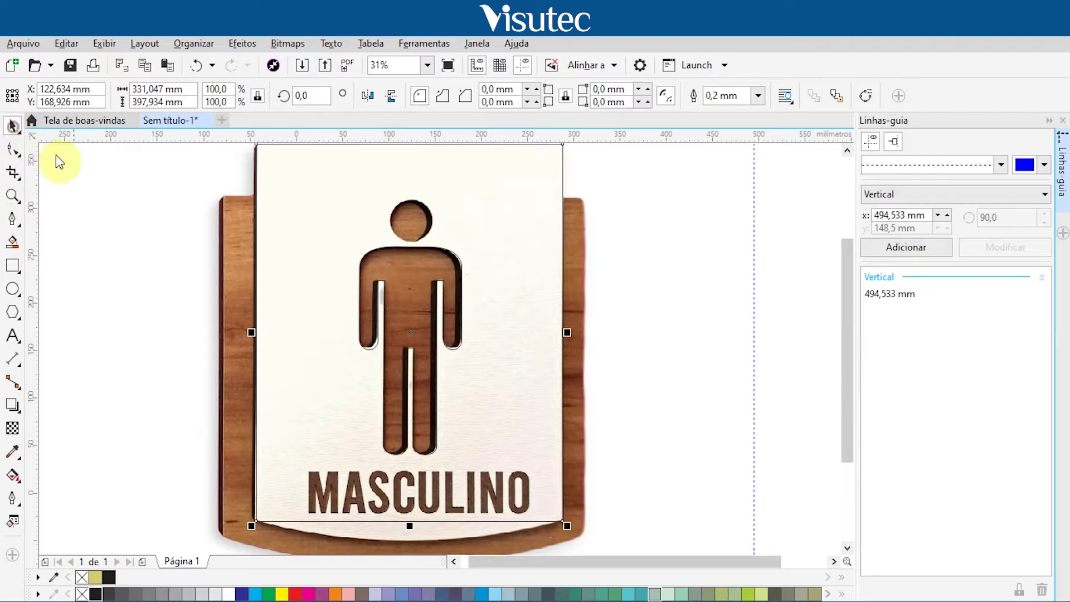
right_click(316, 263)
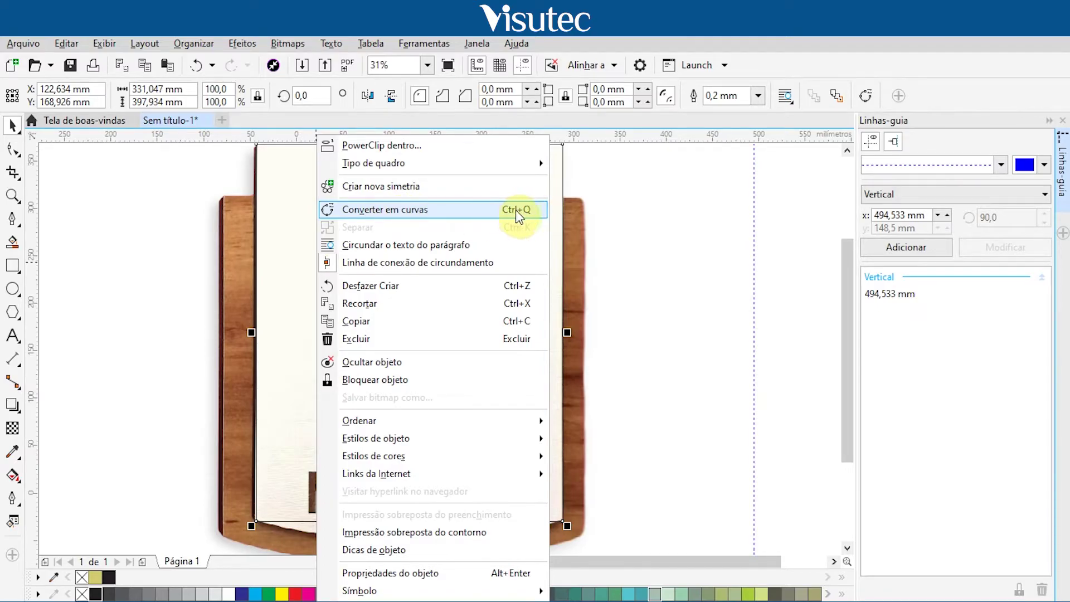
click(490, 210)
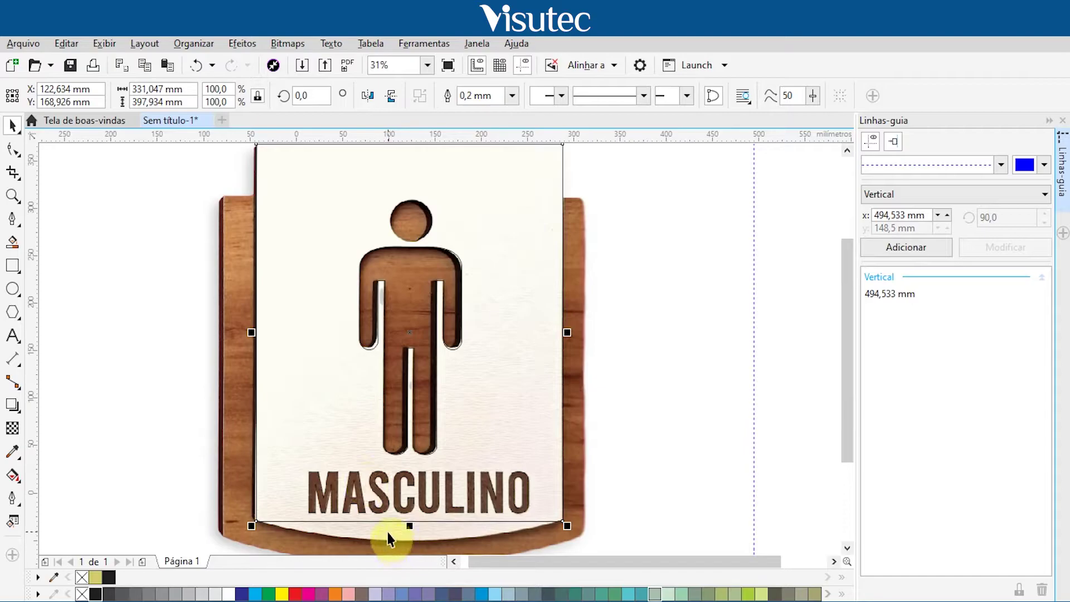
Convert the white panel outline's lower edge to a curve and bend it down to match the panel's rounded bottom
click(13, 150)
scroll(256, 281, down, 2)
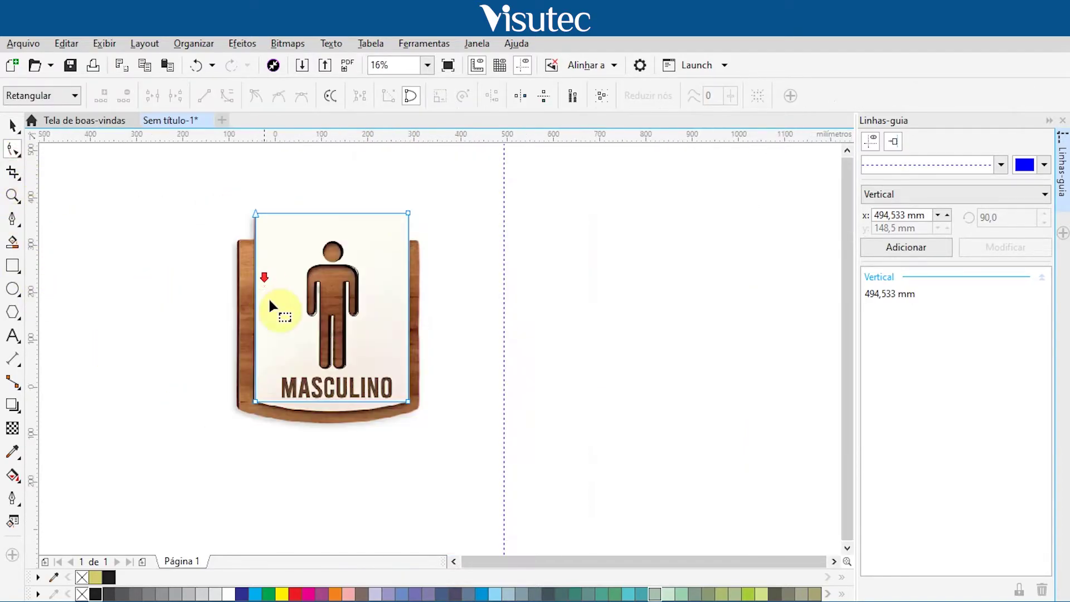
scroll(312, 412, up, 2)
scroll(314, 416, up, 2)
click(302, 299)
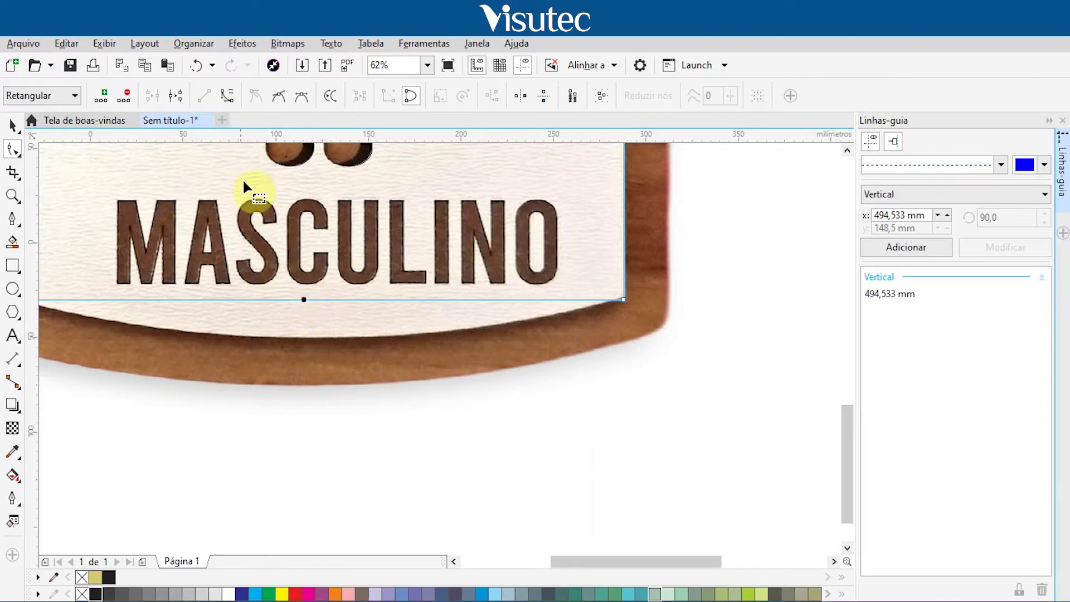
click(227, 96)
scroll(357, 278, down, 1)
scroll(324, 280, up, 1)
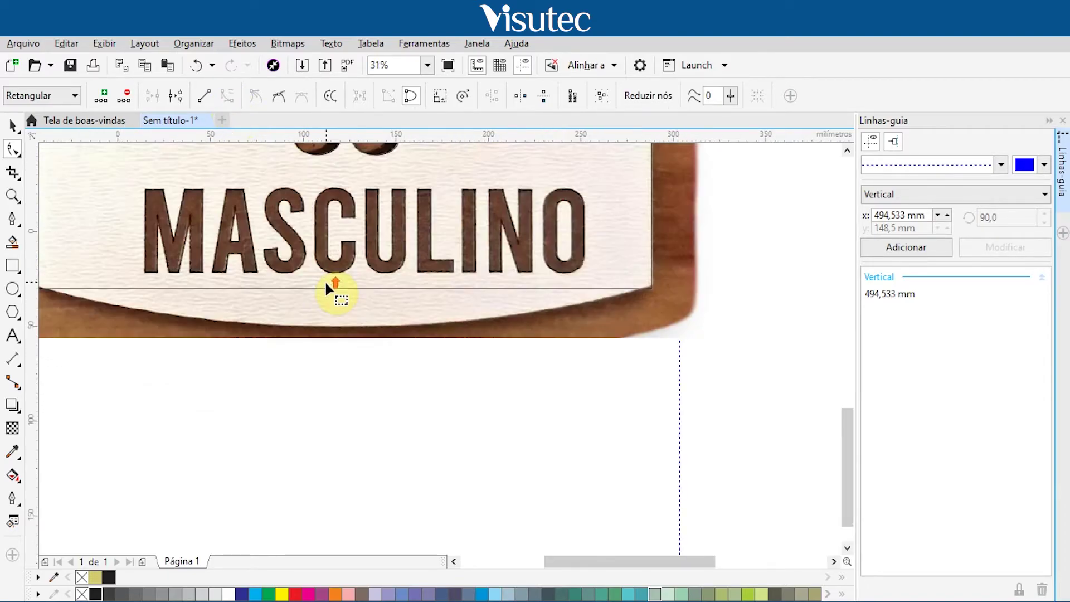
drag(331, 288, 330, 326)
scroll(360, 323, down, 2)
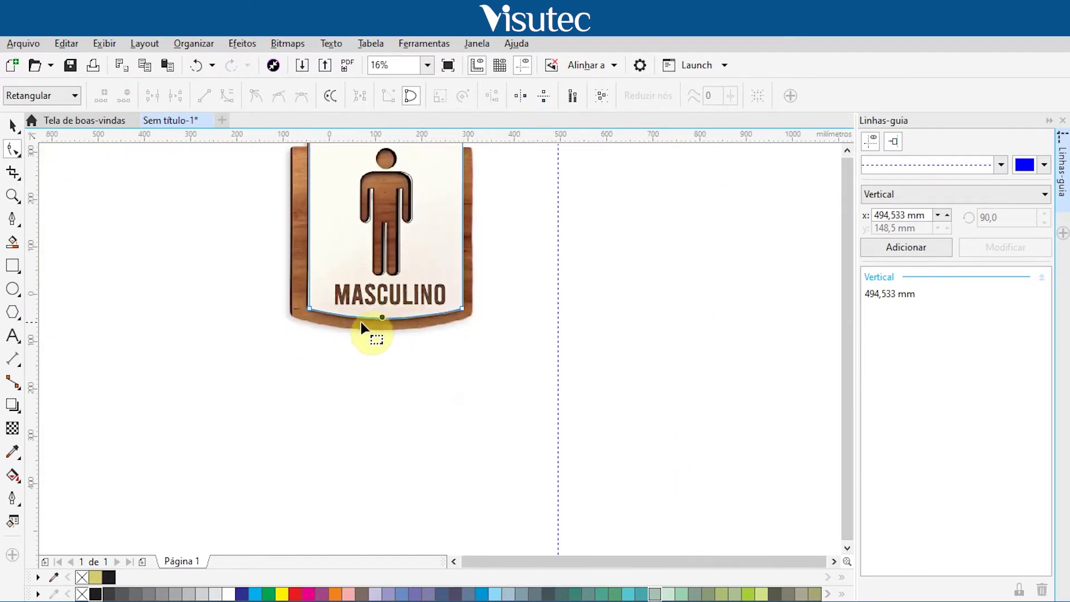
scroll(327, 384, down, 1)
scroll(343, 246, up, 1)
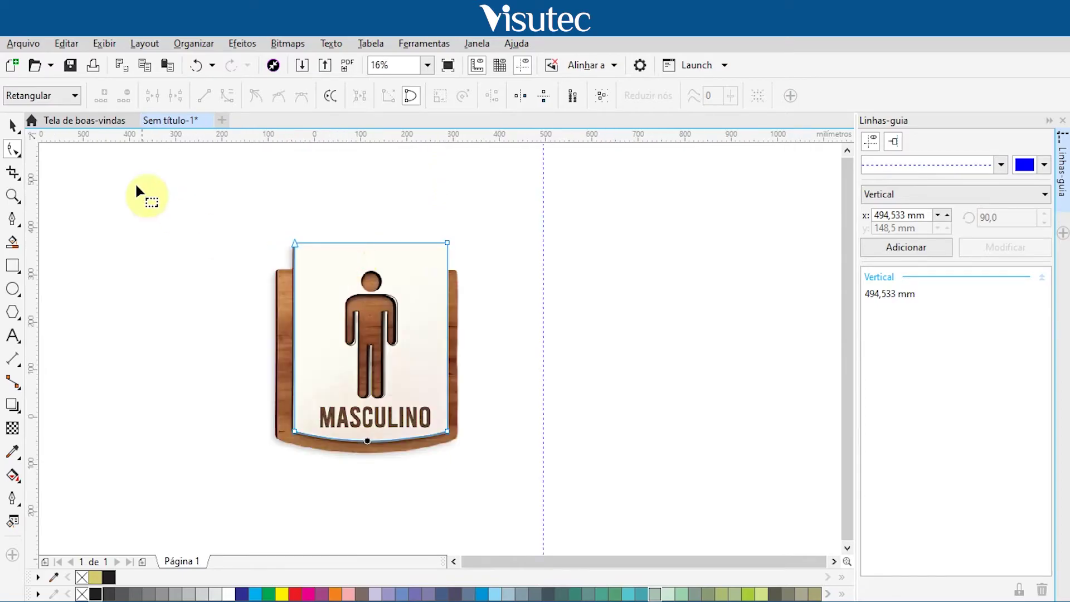
Draw a rectangle about 410 × 357 mm over the wooden back panel, ending where its curved lower edge begins
click(13, 268)
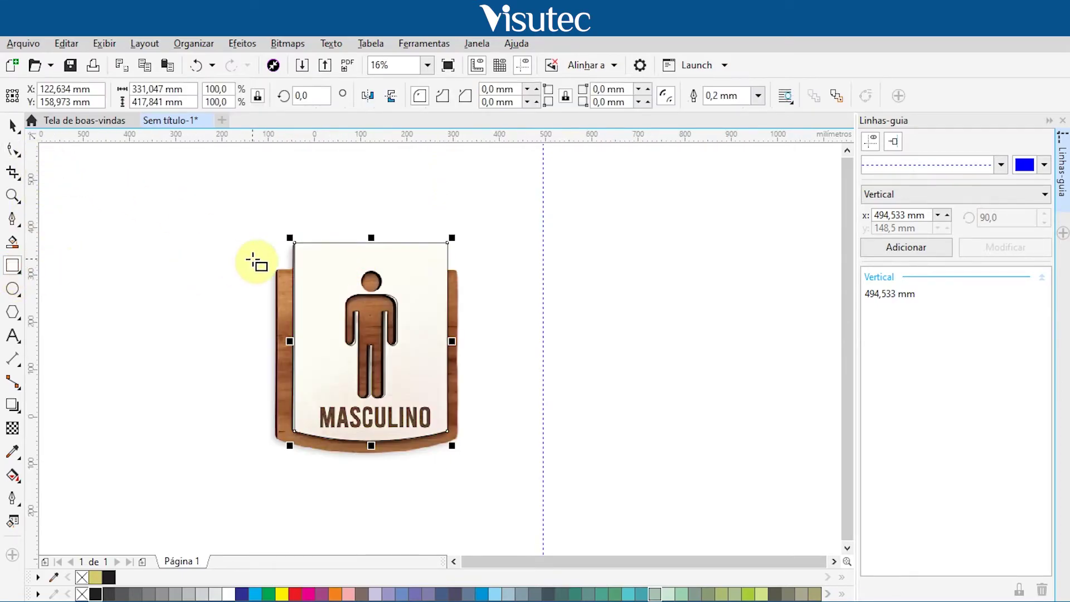
drag(275, 270, 465, 440)
scroll(425, 451, up, 2)
scroll(349, 444, down, 1)
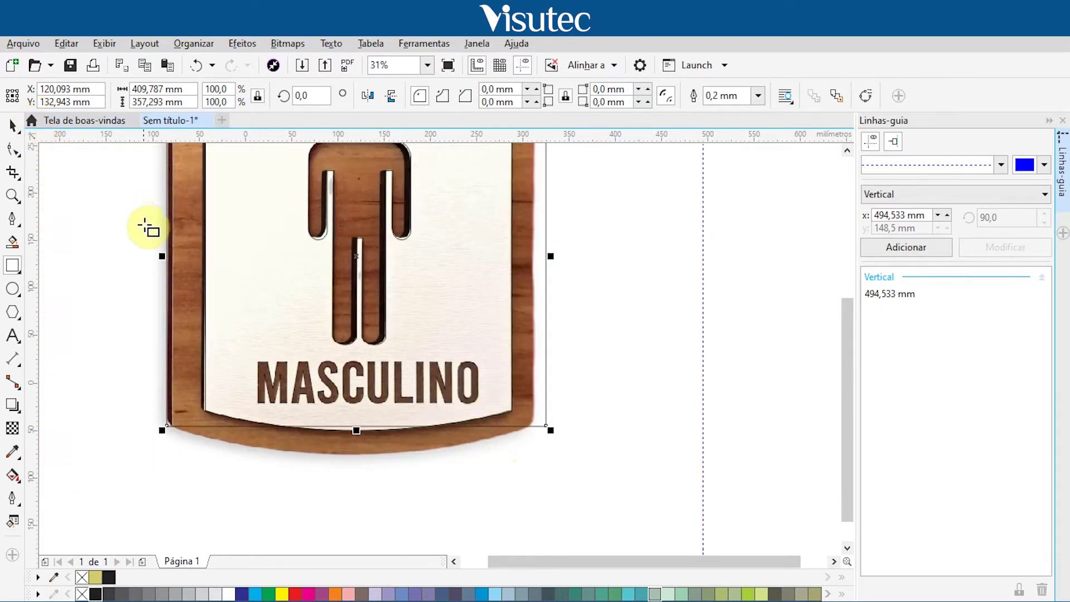
Convert the wooden panel outline's lower edge to a curve and bend it down to the panel's rounded bottom
click(13, 147)
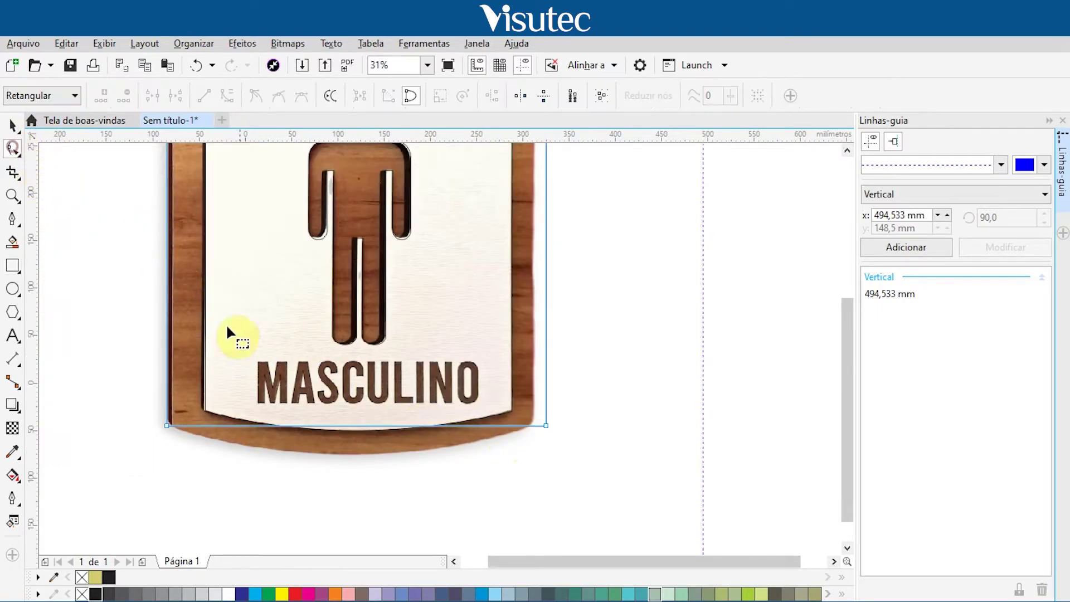
click(357, 425)
click(227, 95)
scroll(332, 507, up, 1)
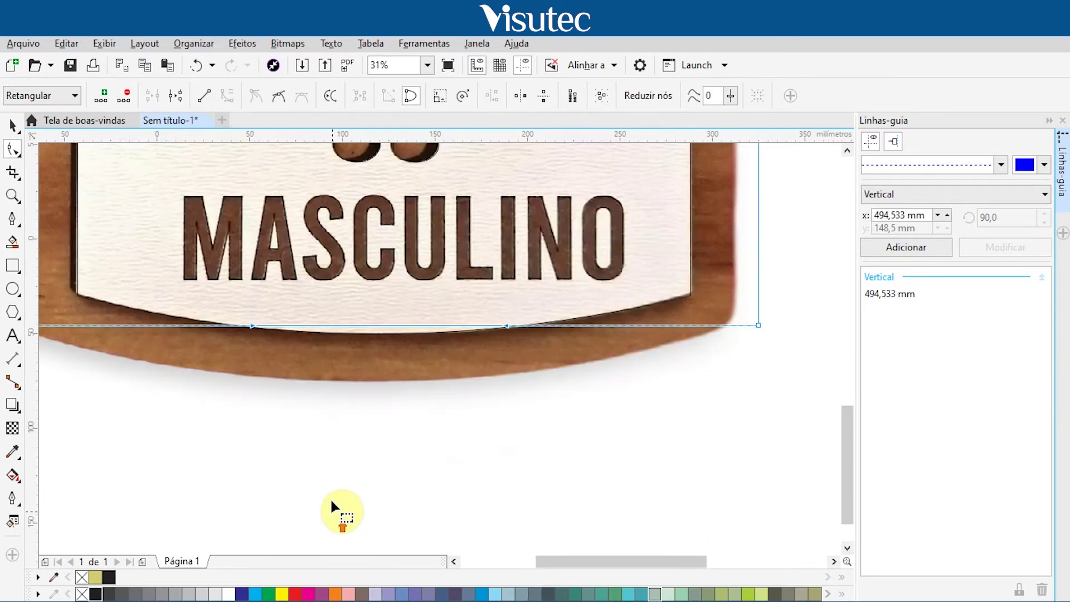
click(357, 323)
click(360, 325)
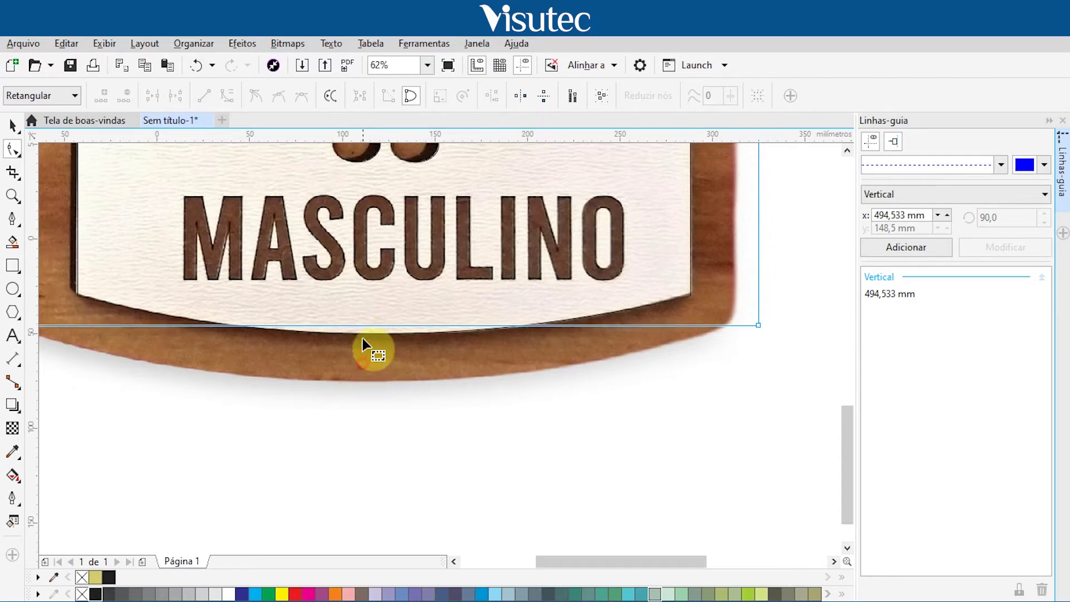
click(363, 326)
drag(363, 325, 363, 380)
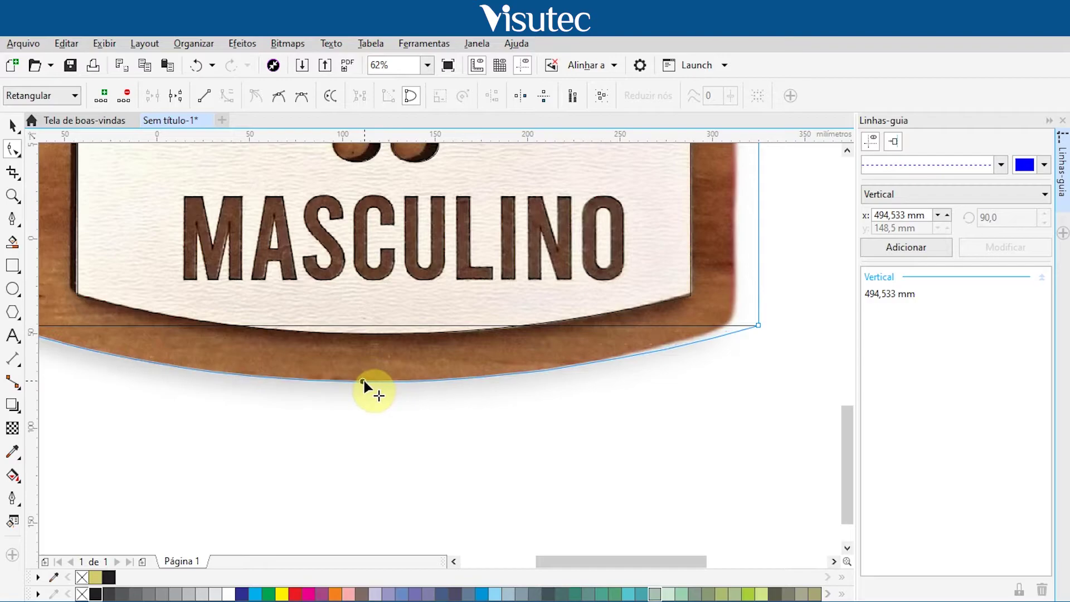
scroll(363, 380, down, 3)
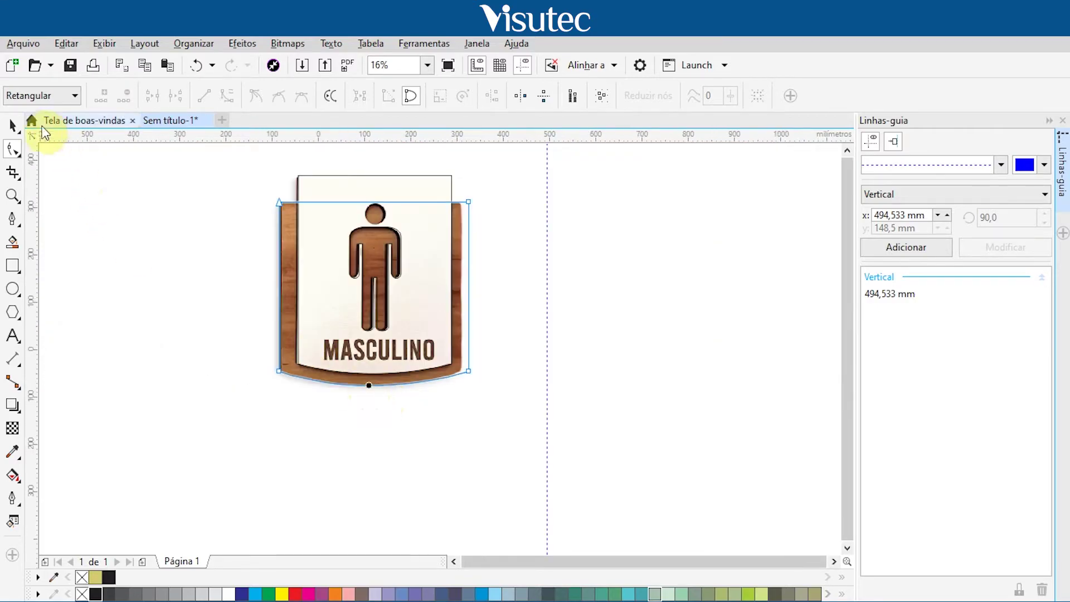
Clear the selection and add the text MASCULINO in 24 pt Arial on the empty area below the sign
click(13, 125)
click(111, 247)
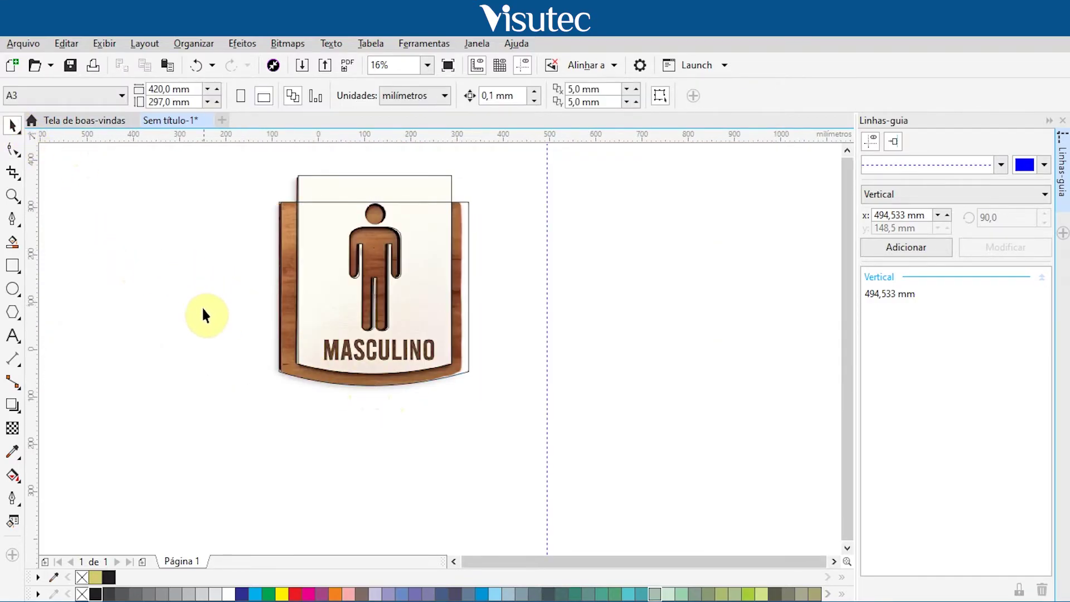
click(12, 335)
click(181, 447)
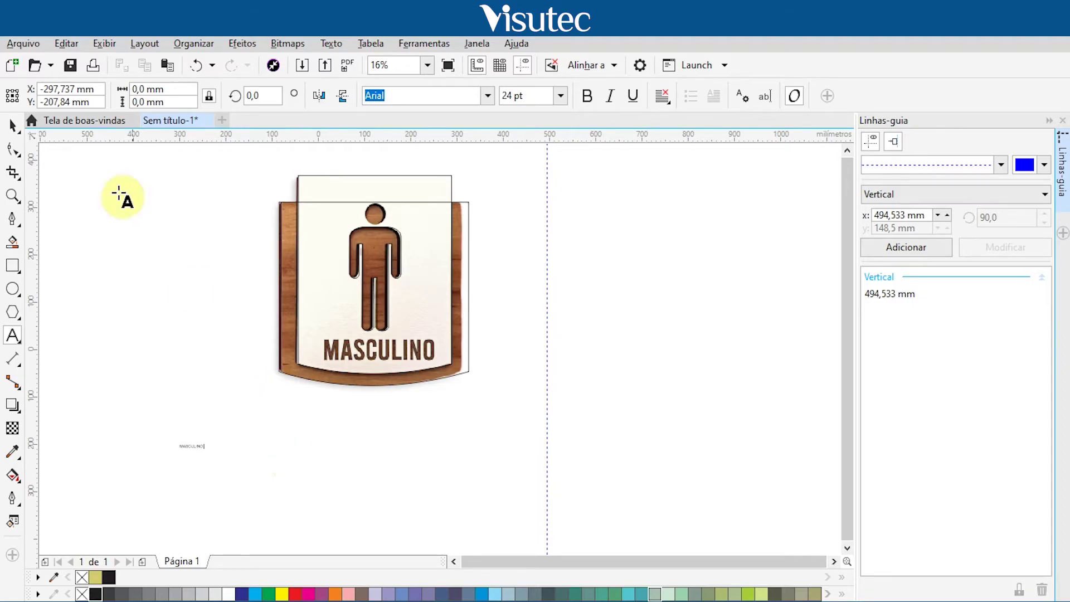
Move the MASCULINO text onto the sign's lettering and enlarge it proportionally to about 239 mm wide
click(13, 125)
drag(190, 448, 257, 337)
scroll(342, 340, up, 7)
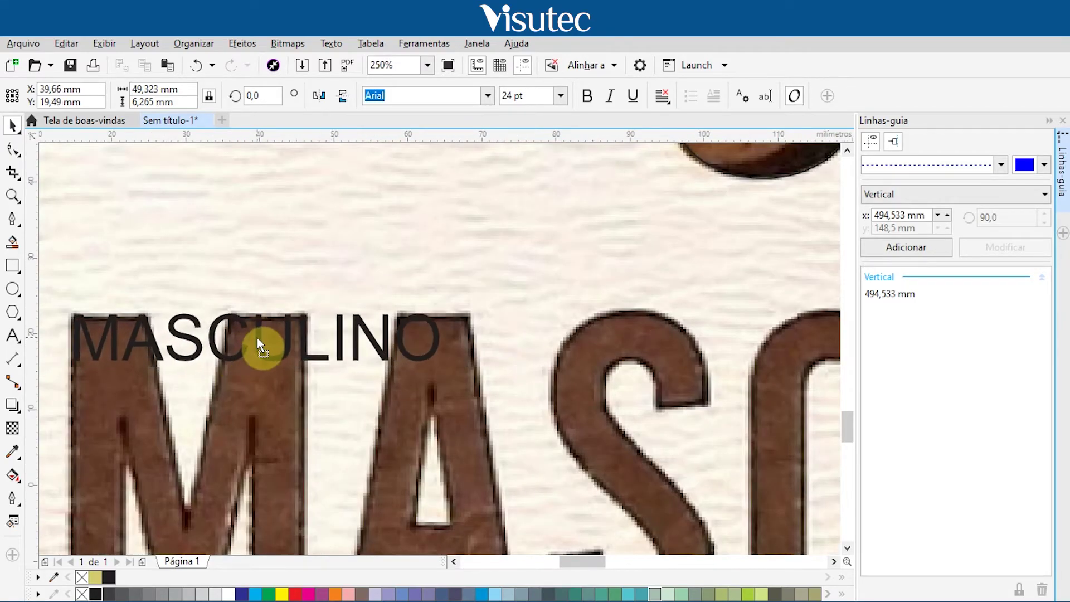
click(257, 338)
scroll(234, 338, down, 2)
scroll(201, 337, down, 2)
click(275, 359)
drag(277, 360, 633, 435)
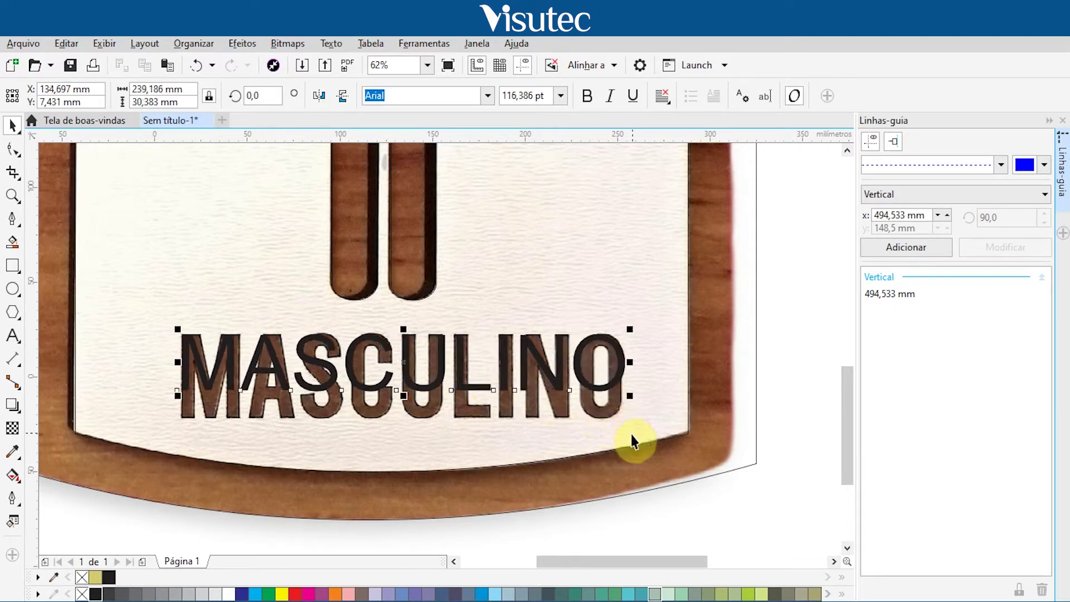
Set the text's font to Haettenschweiler and scale it proportionally to about 216 × 45 mm over the lettering
click(483, 99)
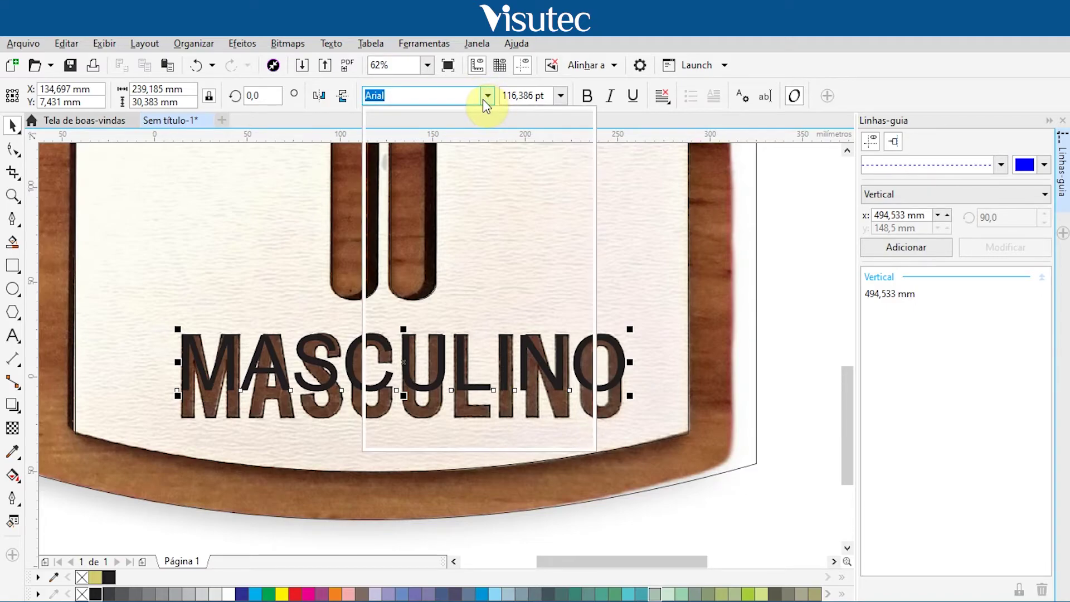
text(h)
click(430, 144)
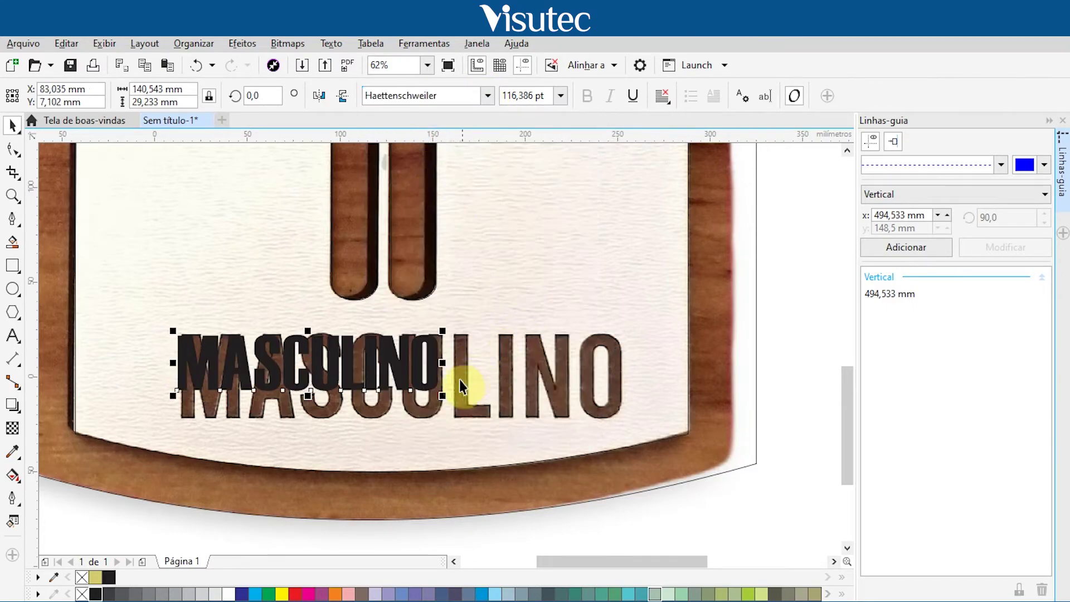
drag(447, 394, 583, 426)
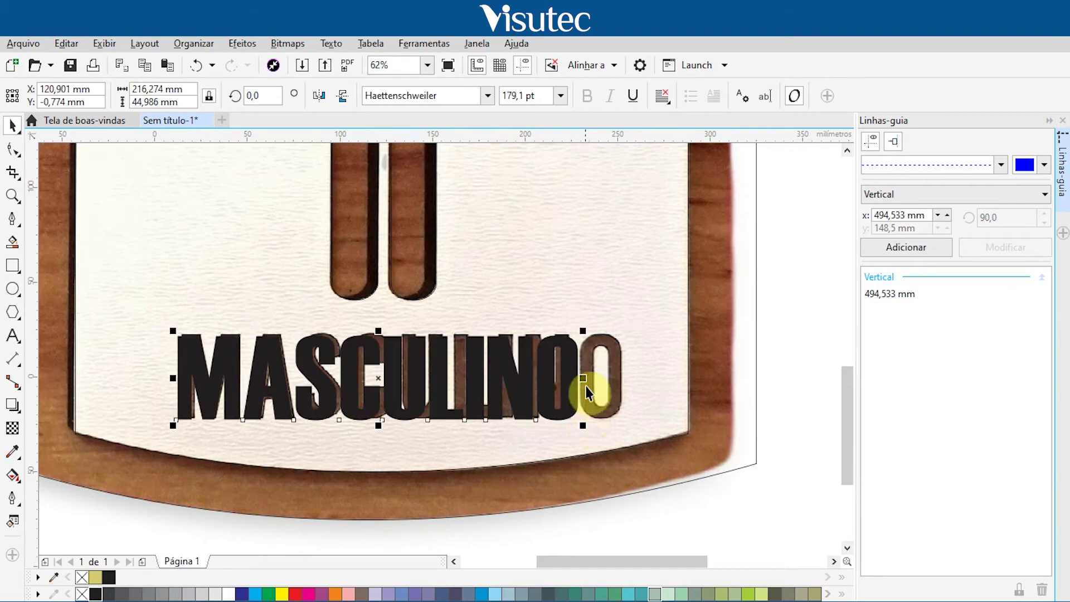
click(489, 95)
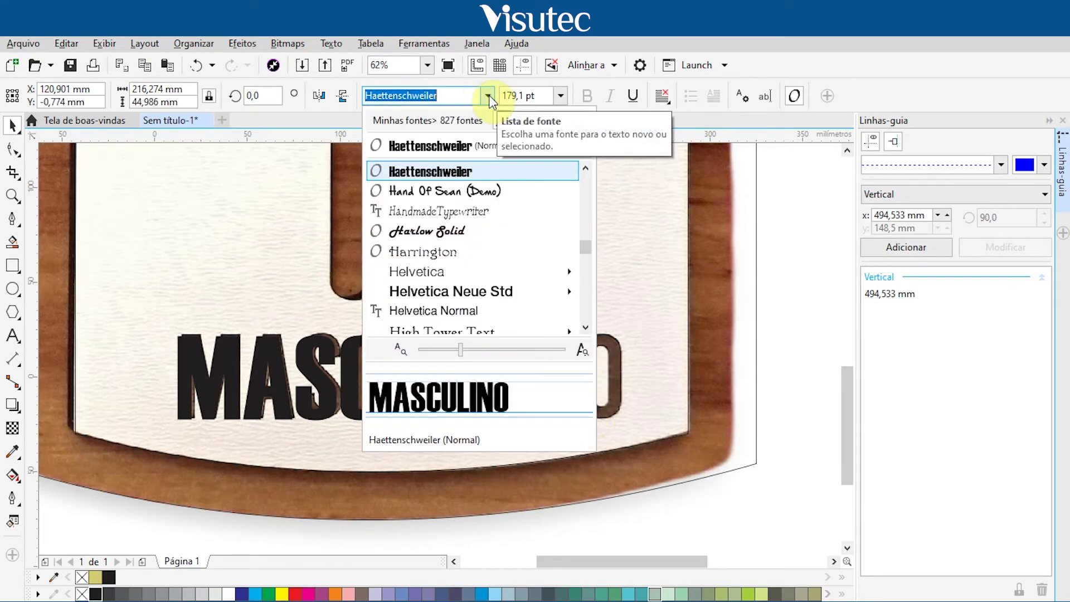
click(433, 146)
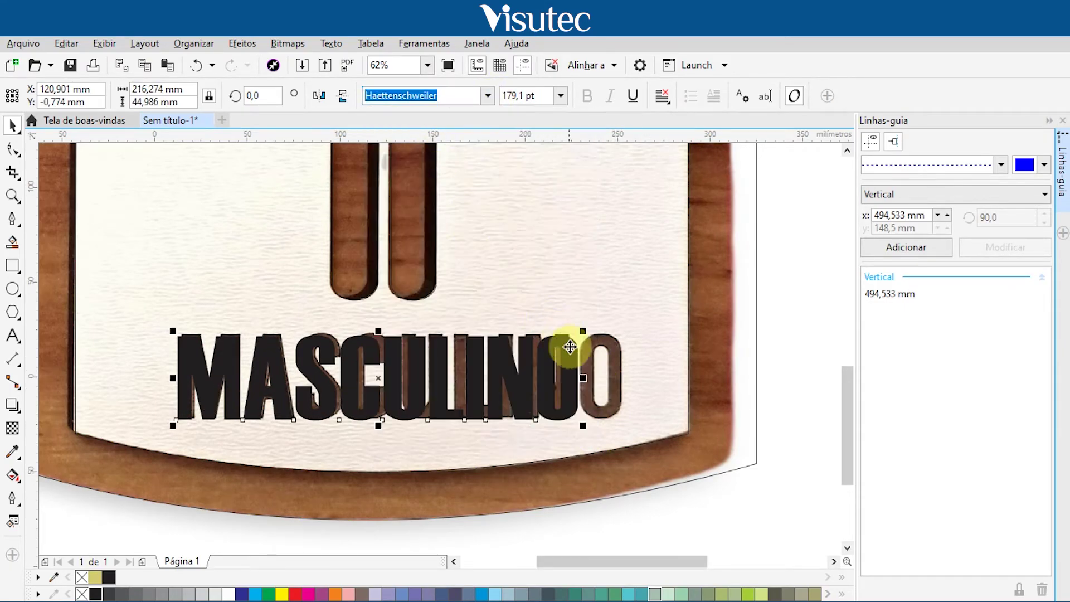
Stretch the MASCULINO text to about 240 mm wide and 45.7 mm high to cover the sign's lettering
drag(586, 375, 632, 387)
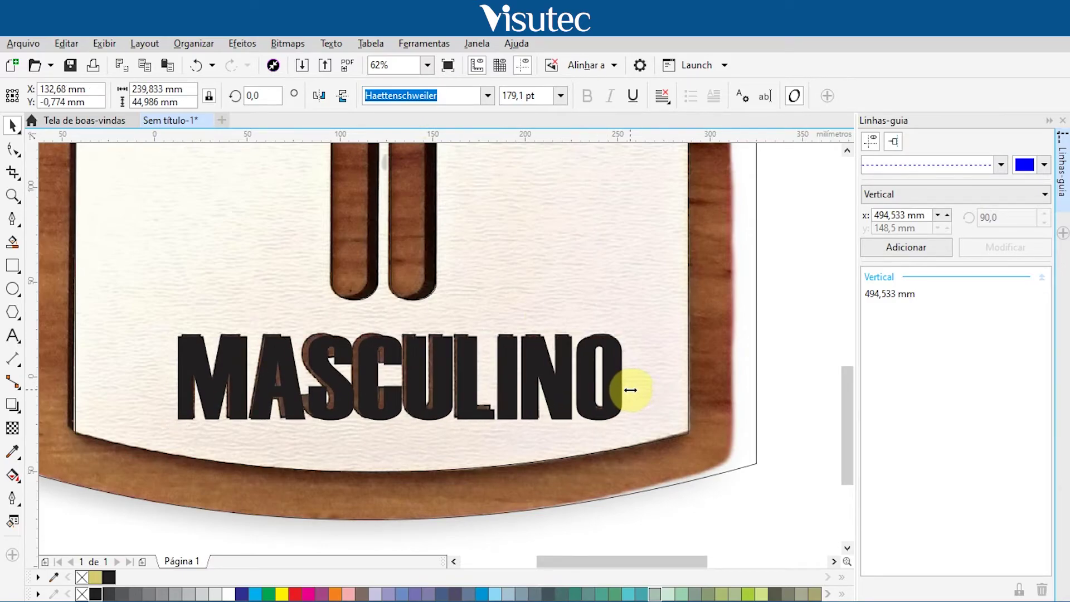
scroll(162, 358, up, 3)
scroll(422, 362, down, 3)
scroll(422, 361, up, 2)
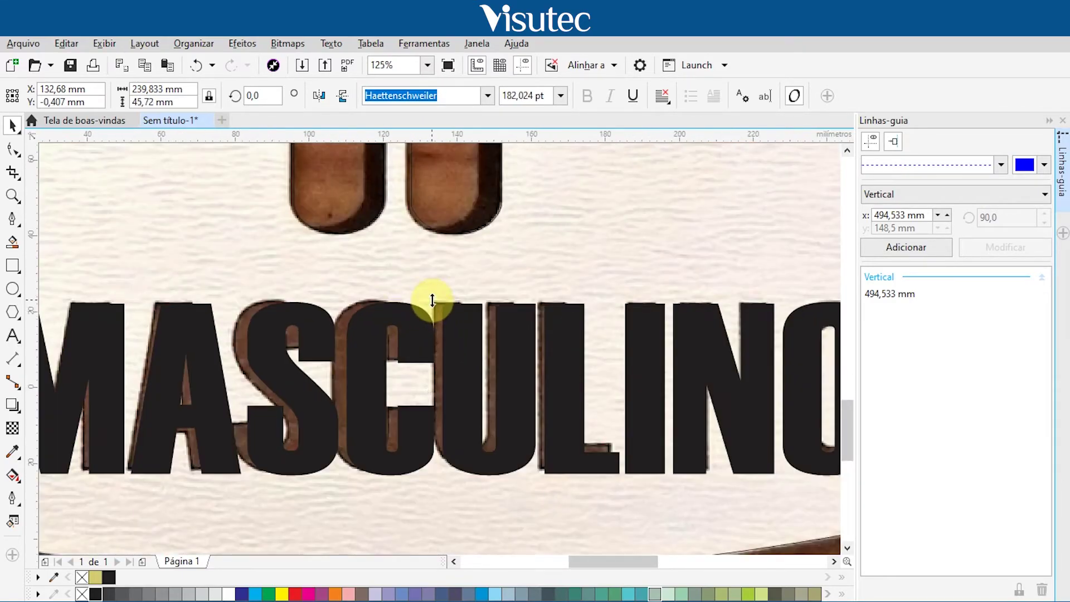
scroll(430, 299, down, 4)
click(275, 380)
Draw a circle over the pictogram's head and enlarge it to about 45.7 mm in diameter
click(13, 289)
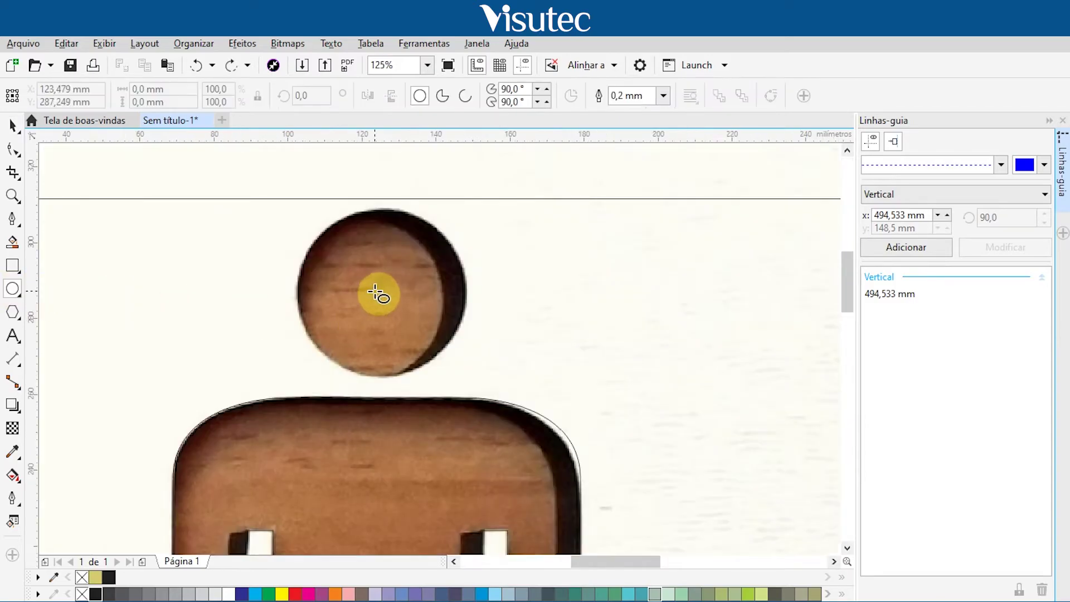
drag(377, 292, 449, 355)
key(space)
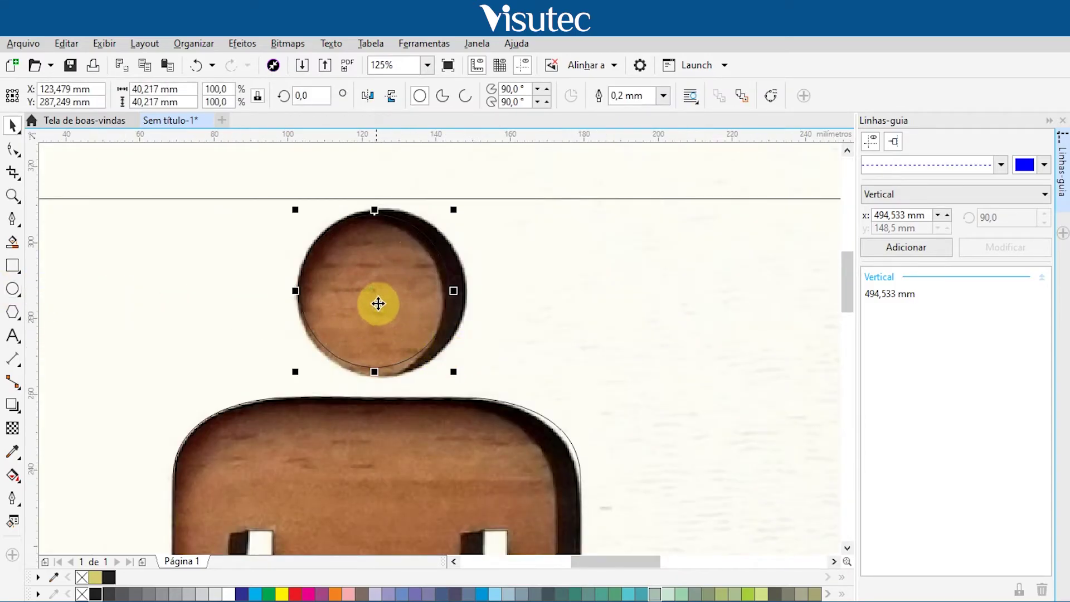
drag(454, 221, 463, 219)
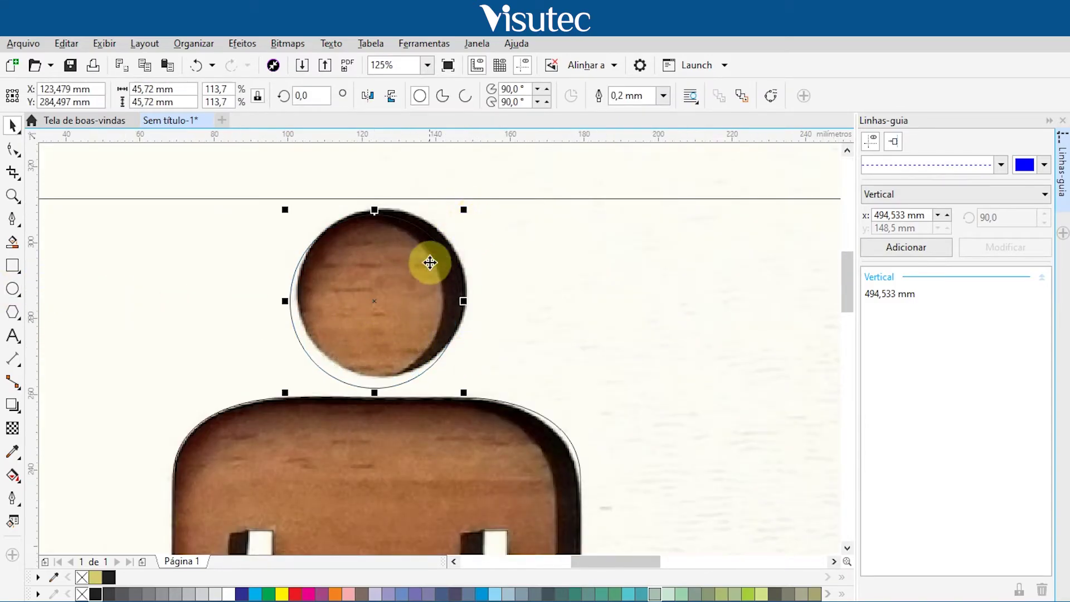
scroll(427, 259, down, 5)
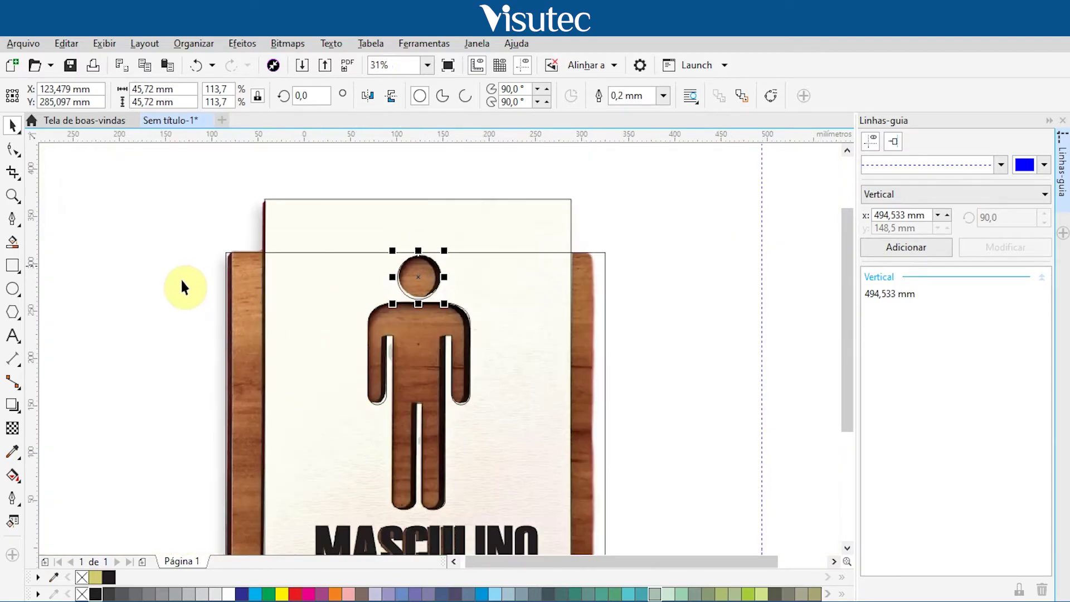
Move the reference image off the traced outlines to beyond the vertical guideline and deselect it
click(201, 234)
drag(206, 207, 474, 248)
click(173, 300)
Select all the traced outlines and the text, align their centres horizontally on a common vertical axis, and clear the selection
key(ctrl+shift+a)
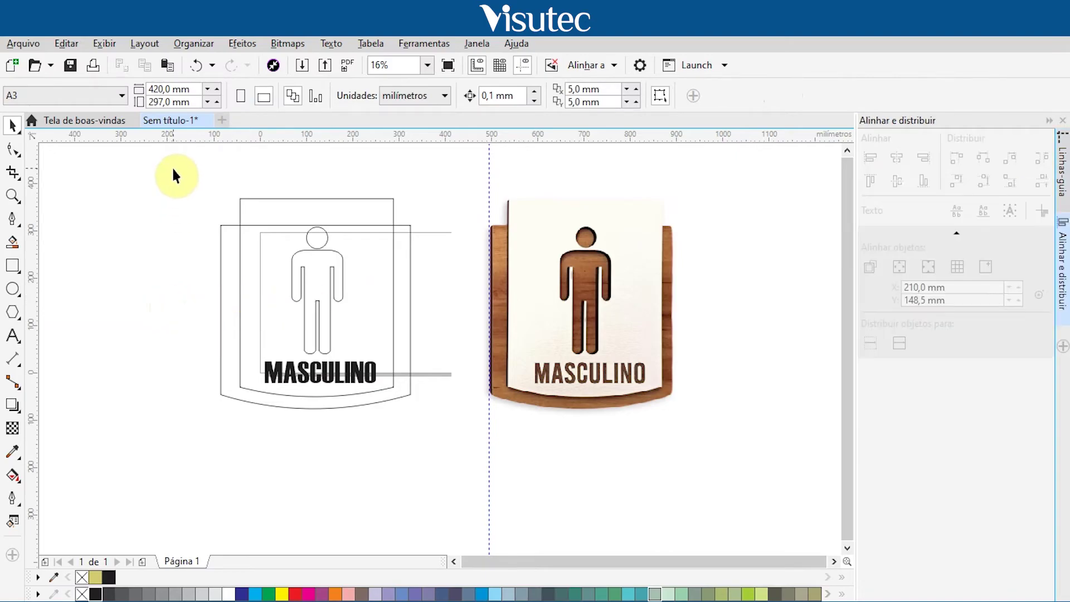
drag(411, 413, 415, 418)
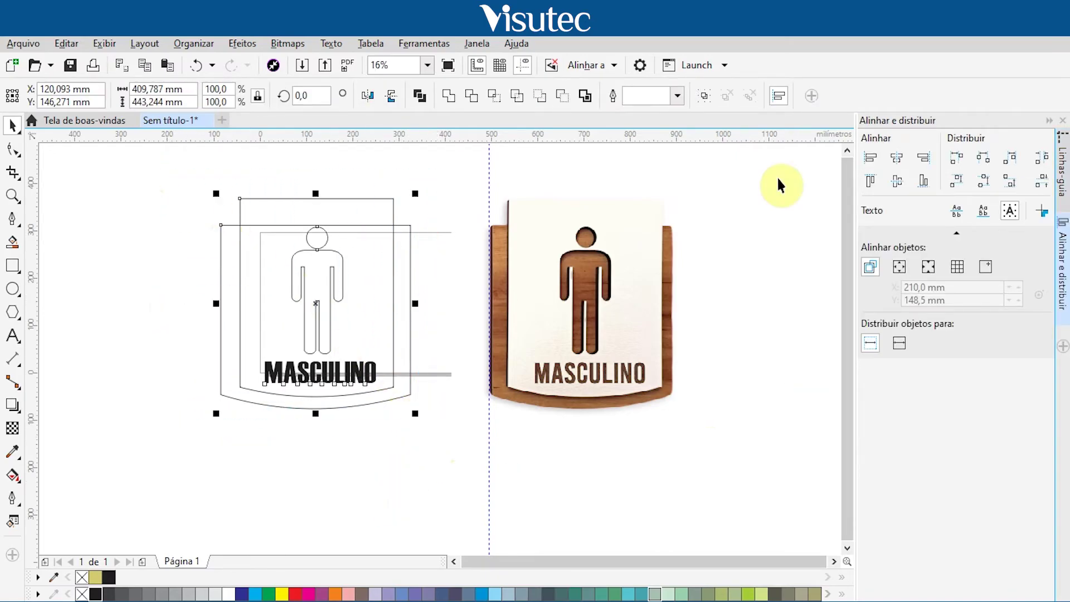
click(778, 97)
click(780, 97)
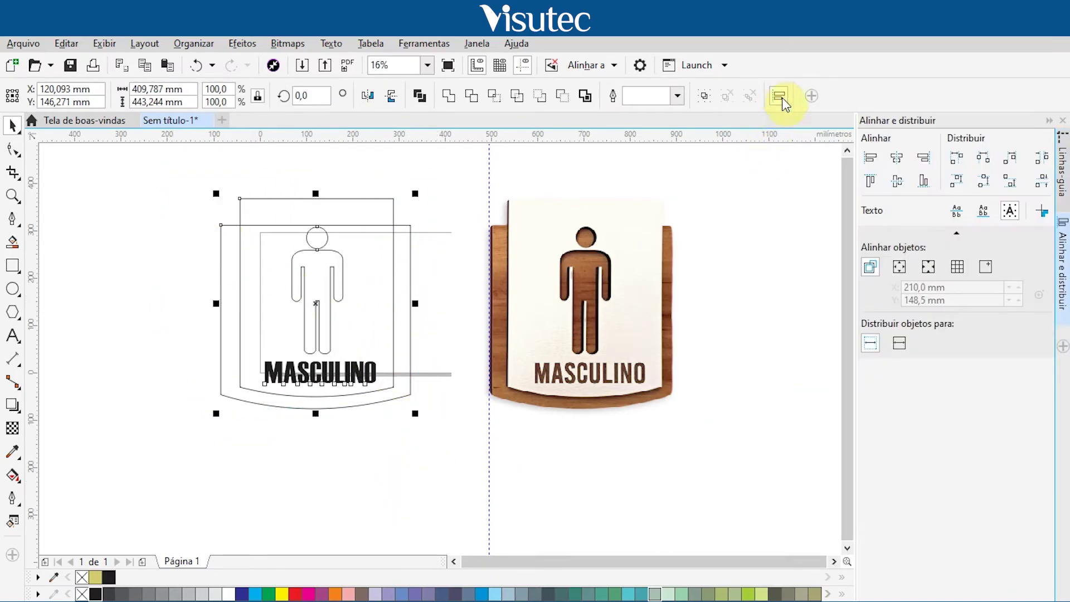
click(898, 158)
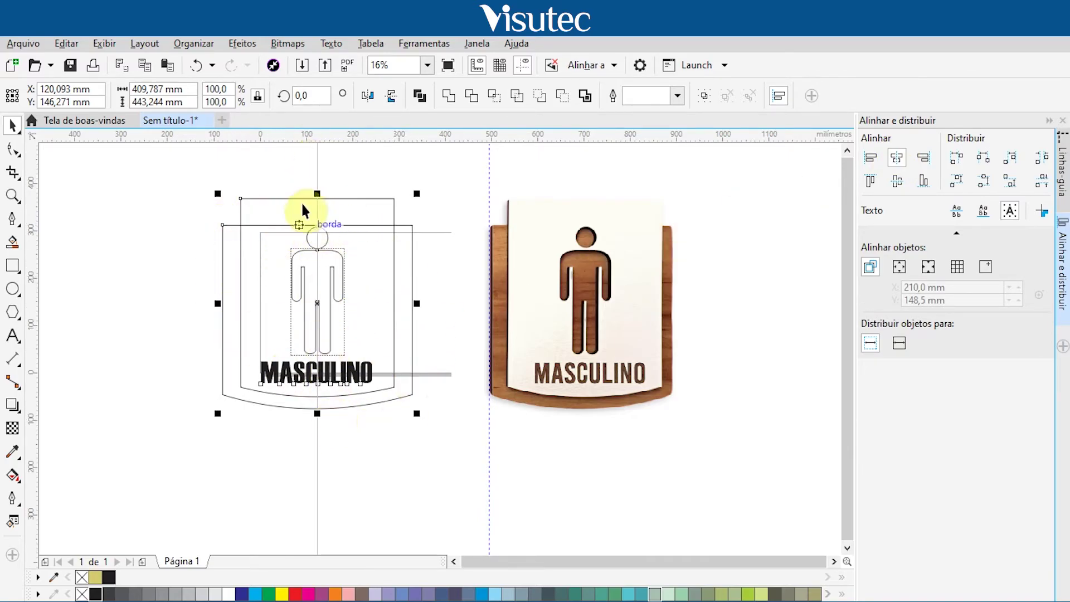
click(171, 340)
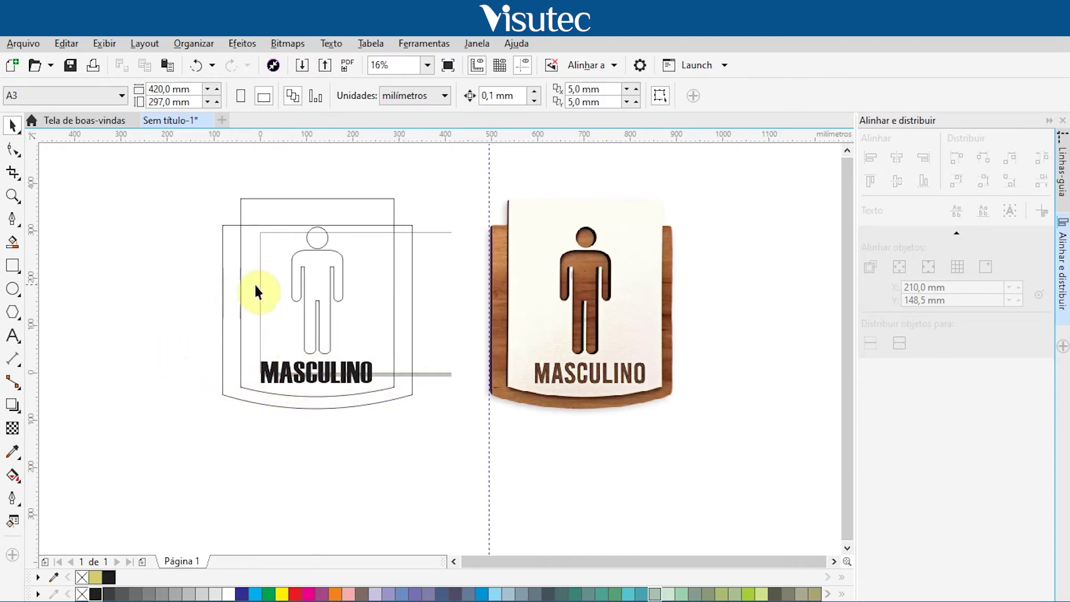
Delete the reference image of the wooden sign beside the traced outlines and leave nothing selected
click(529, 299)
key(Delete)
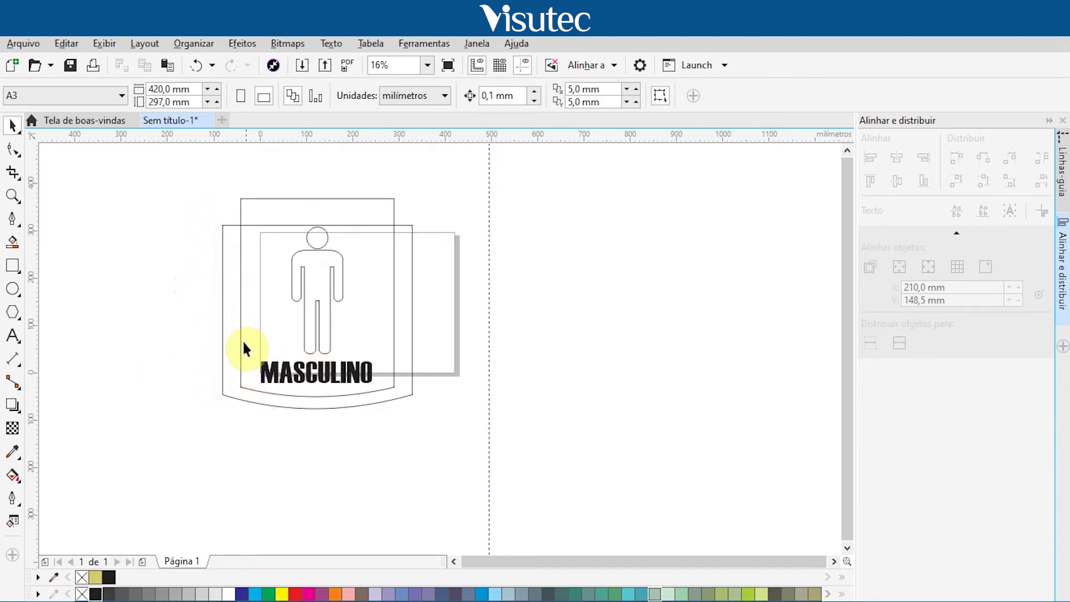
drag(173, 171, 435, 454)
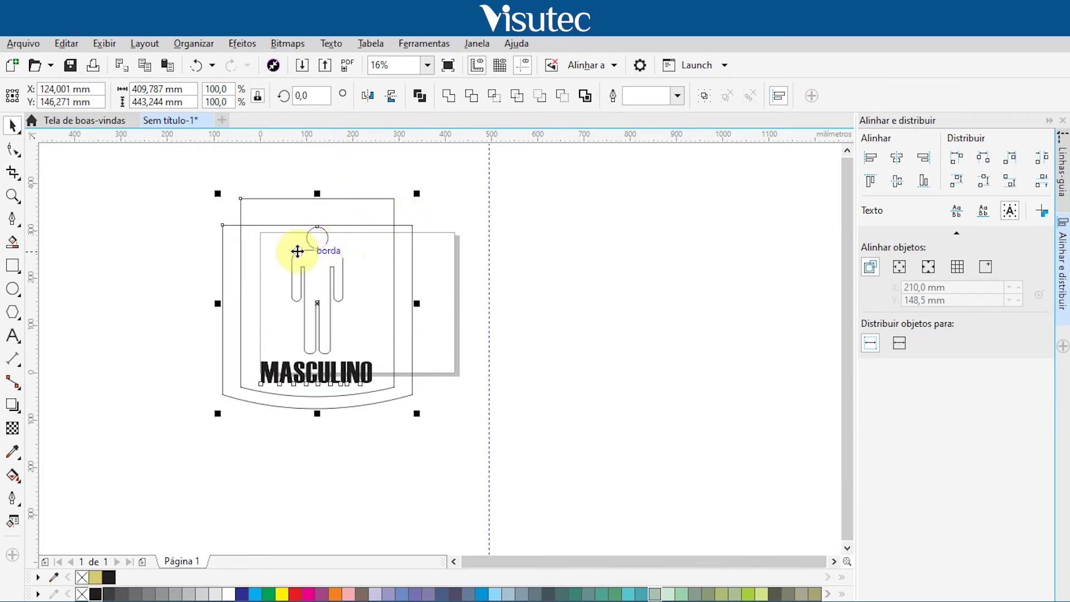
click(150, 301)
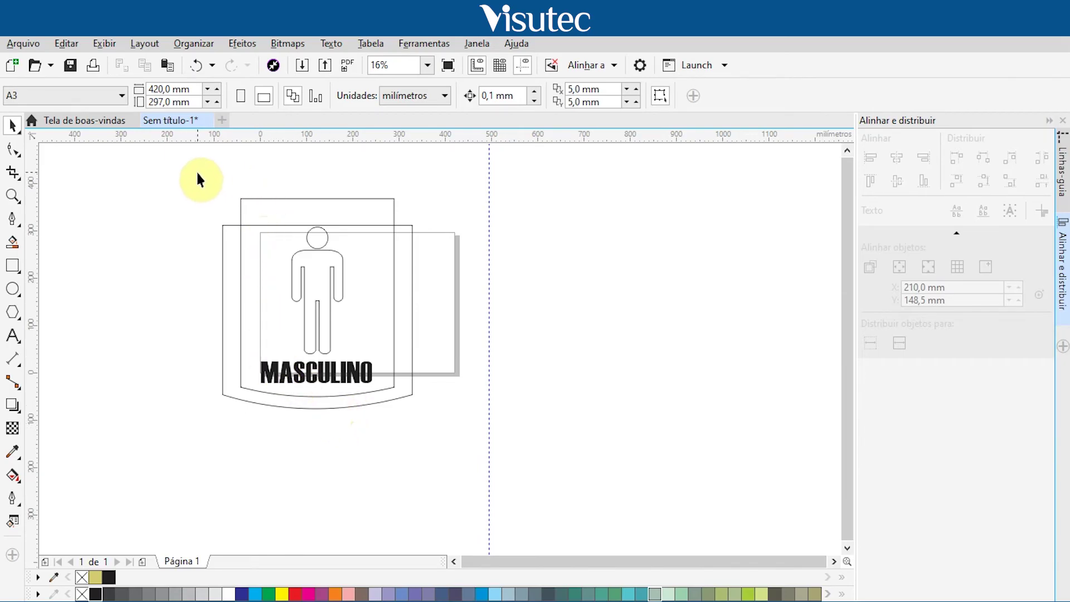
Select all the traced outlines and the text and export only them as a PLT HPGL plotter file named PLACA DO BANHEIRO
drag(195, 172, 429, 431)
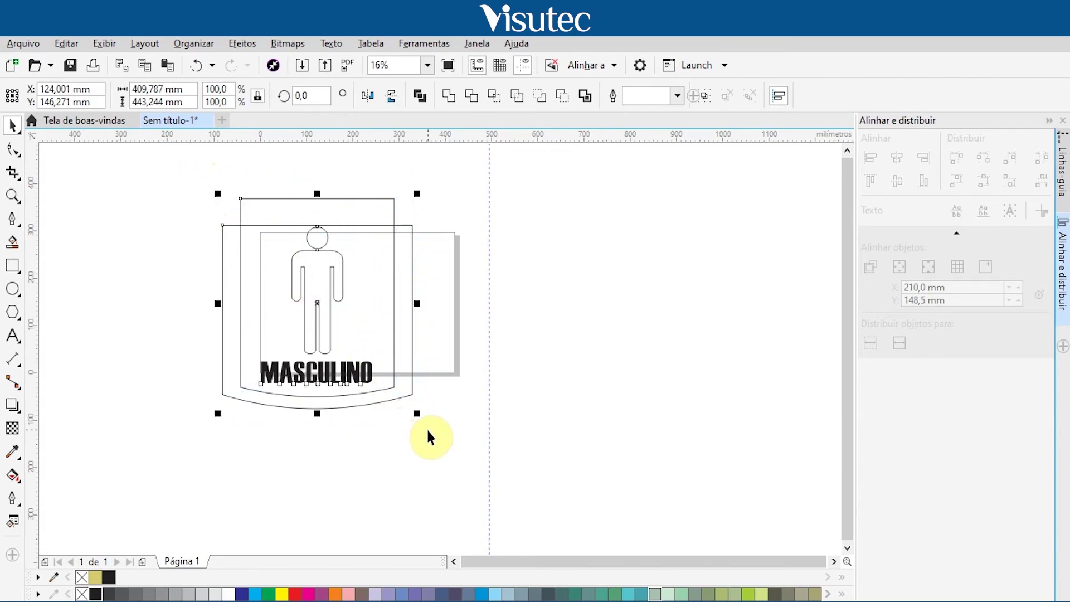
click(331, 64)
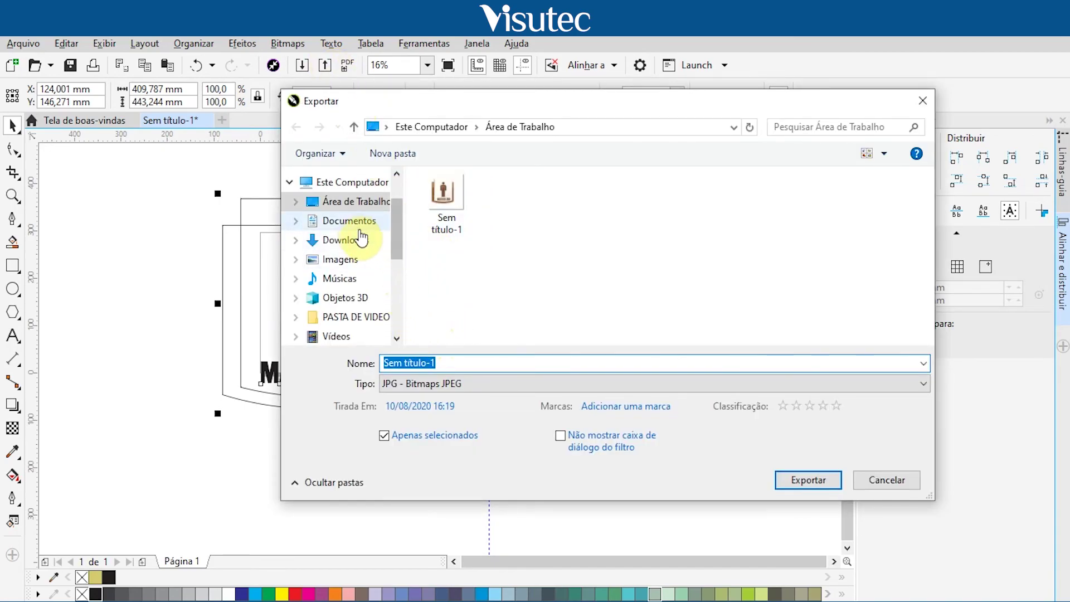
click(457, 384)
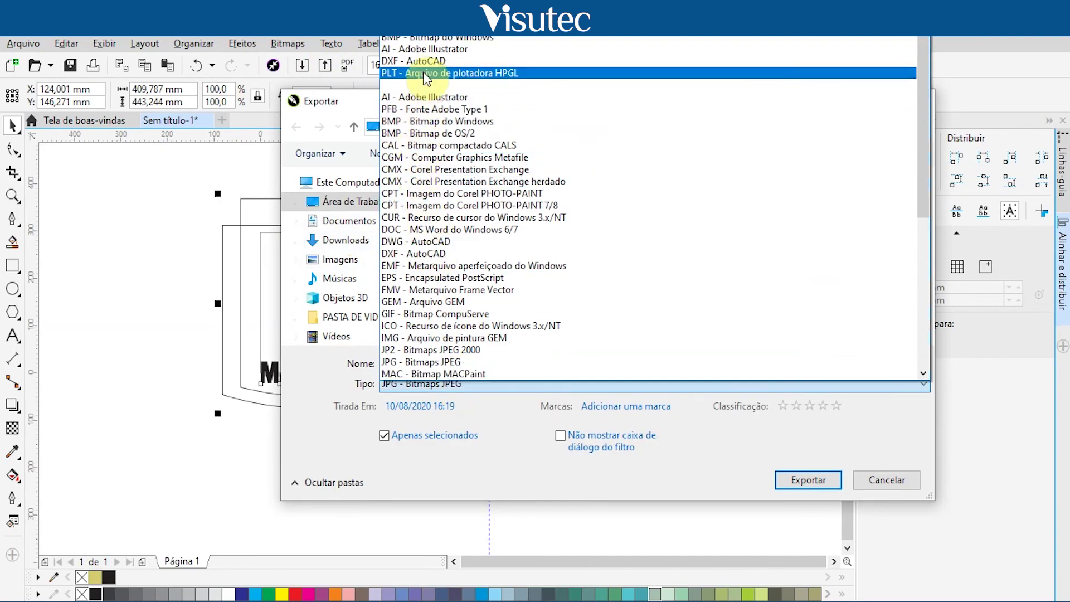
click(423, 73)
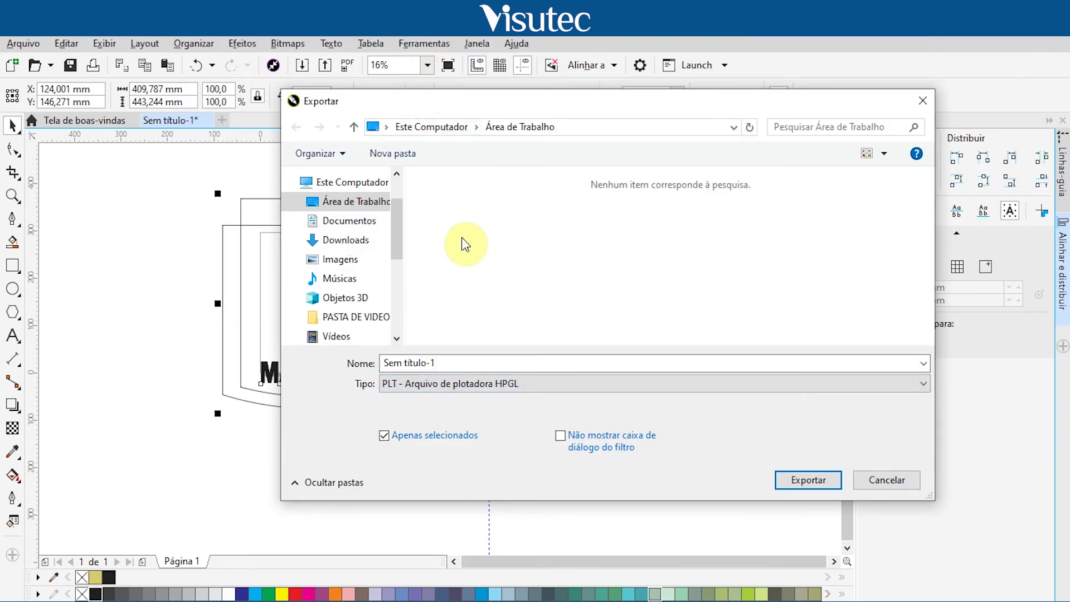
click(446, 365)
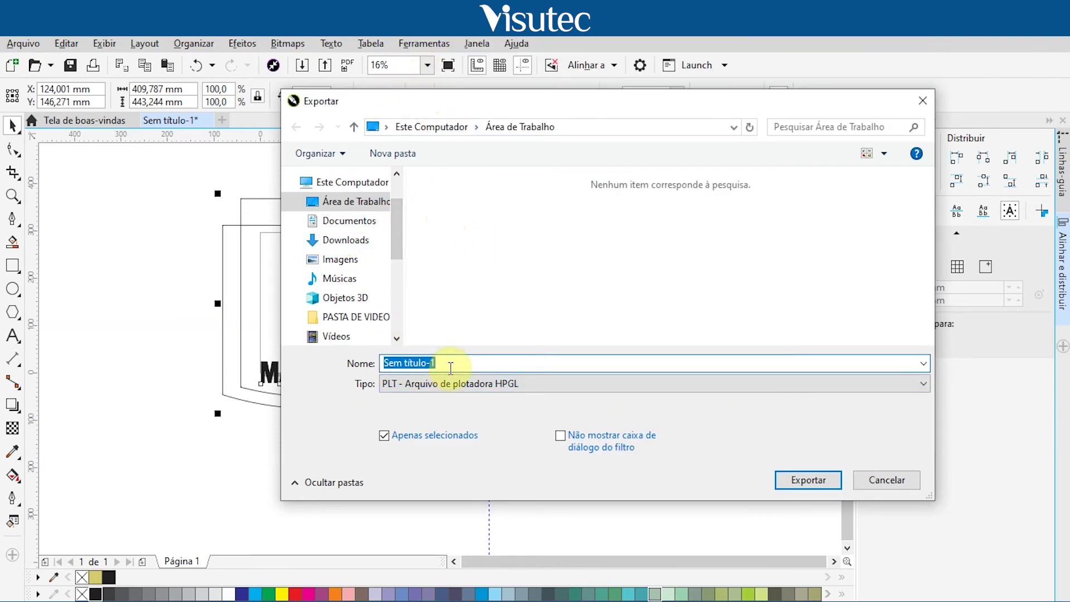
text(PLACA D)
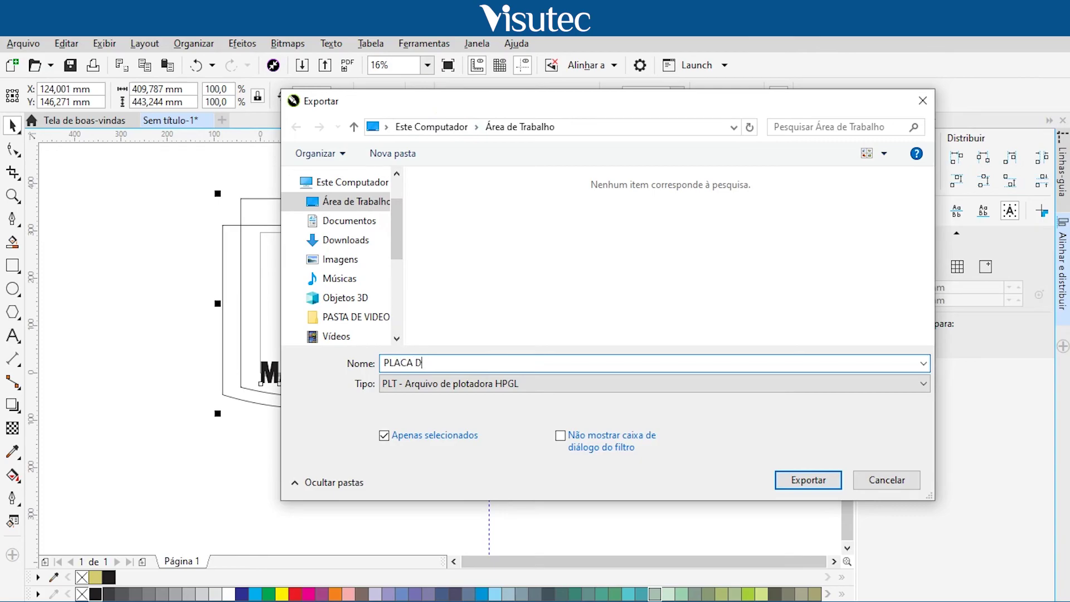
text(O BANHEIRO)
click(807, 484)
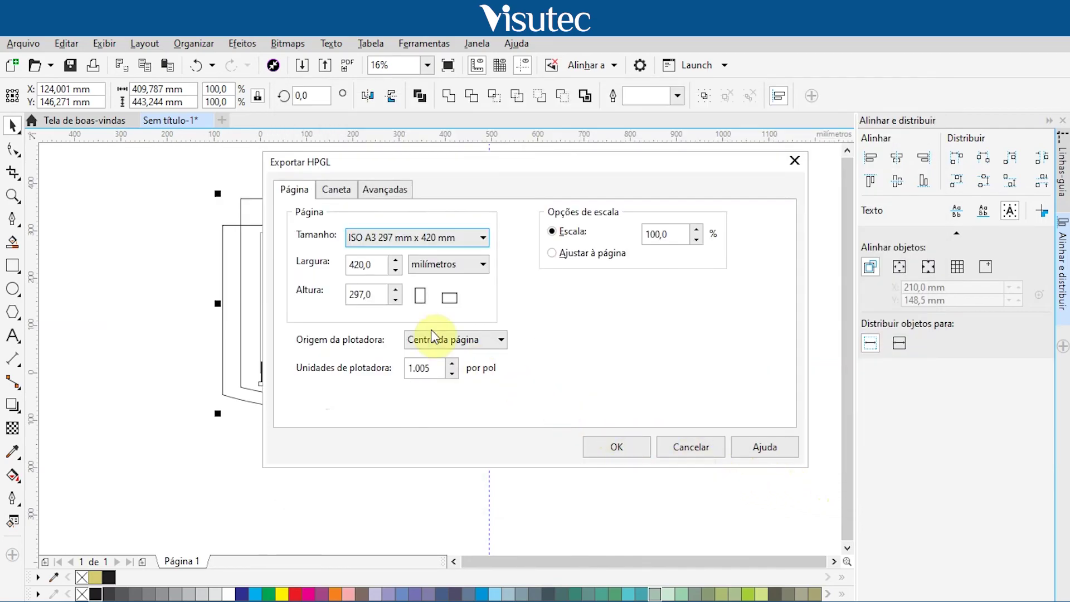
Review the page and advanced options of the HPGL export and accept them unchanged to write the file
click(379, 191)
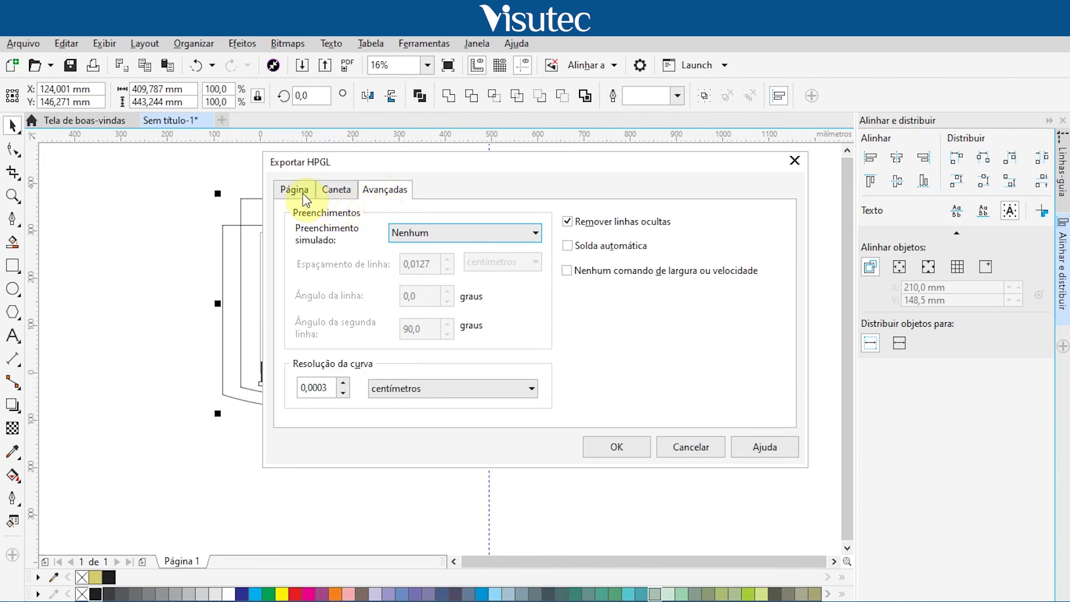
click(295, 192)
click(383, 190)
click(286, 190)
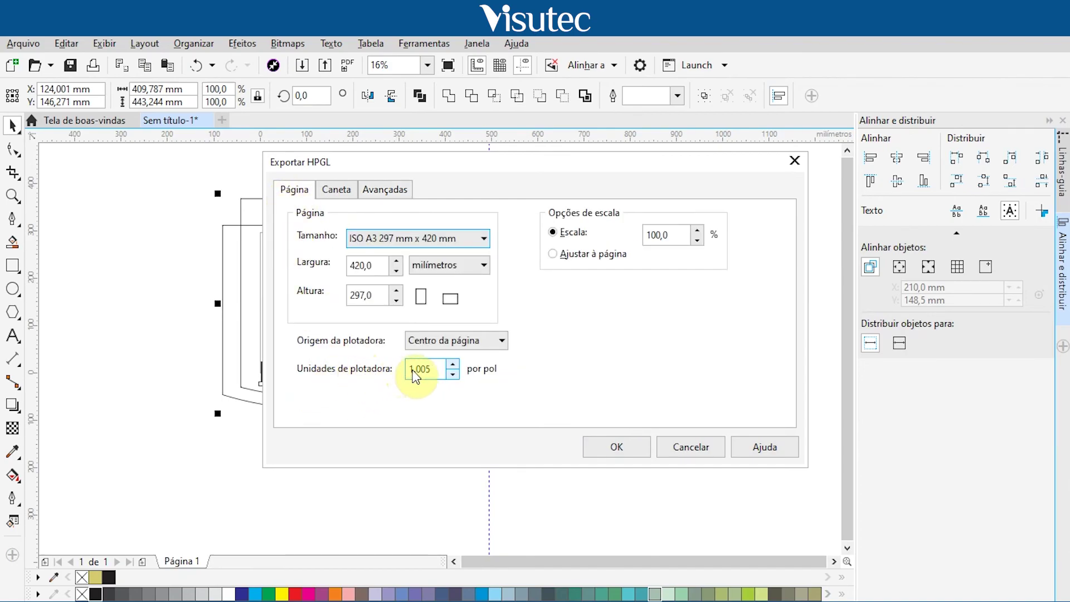
click(626, 448)
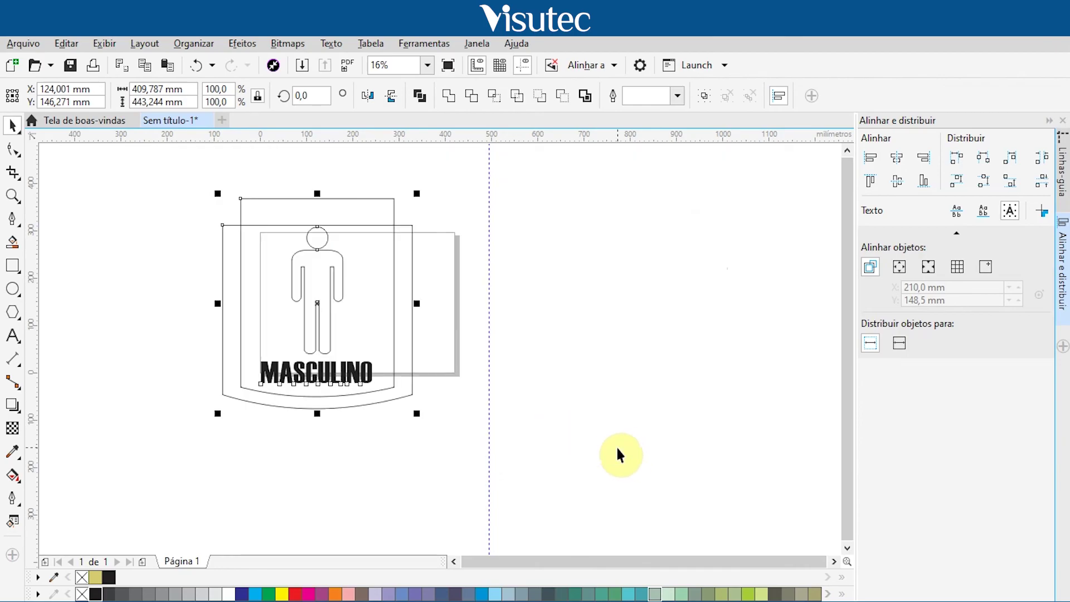